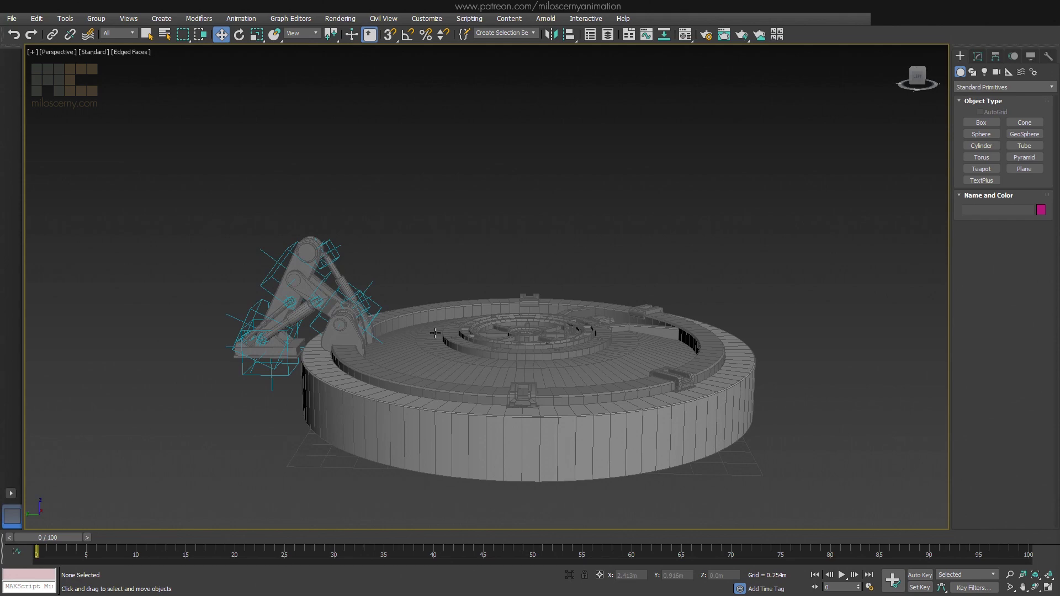
- Examine the mechanical arm and its point helpers beside the round door
{"action": "middle_click_drag", "start_coordinate": [435, 333], "coordinate": [494, 315]}
{"action": "scroll", "coordinate": [441, 318], "scroll_direction": "up", "scroll_amount": 6}
{"action": "middle_click_drag", "start_coordinate": [431, 318], "coordinate": [505, 330]}
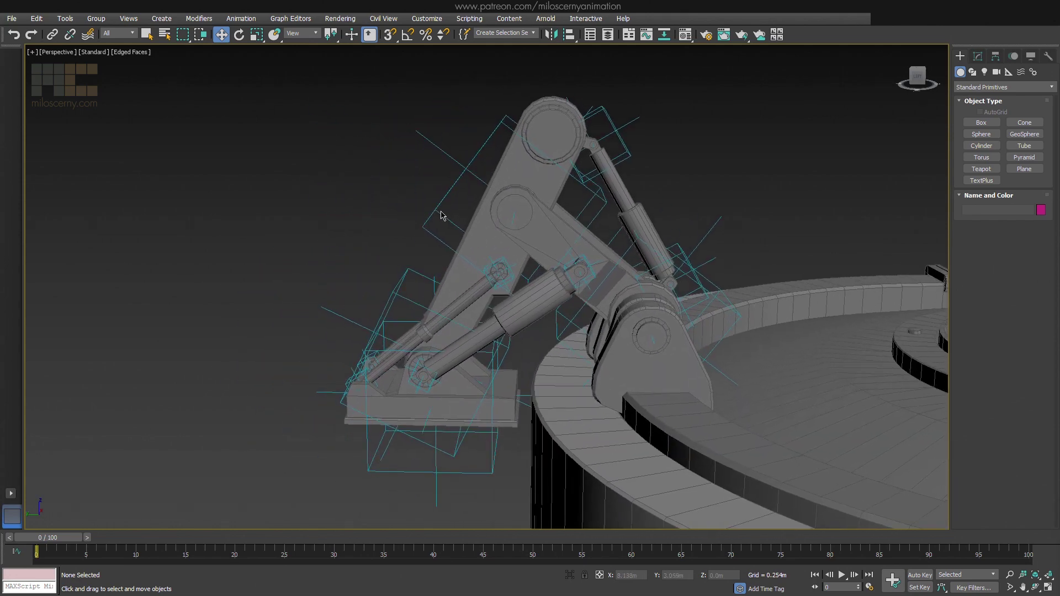
{"action": "scroll", "coordinate": [544, 256], "scroll_direction": "up", "scroll_amount": 6}
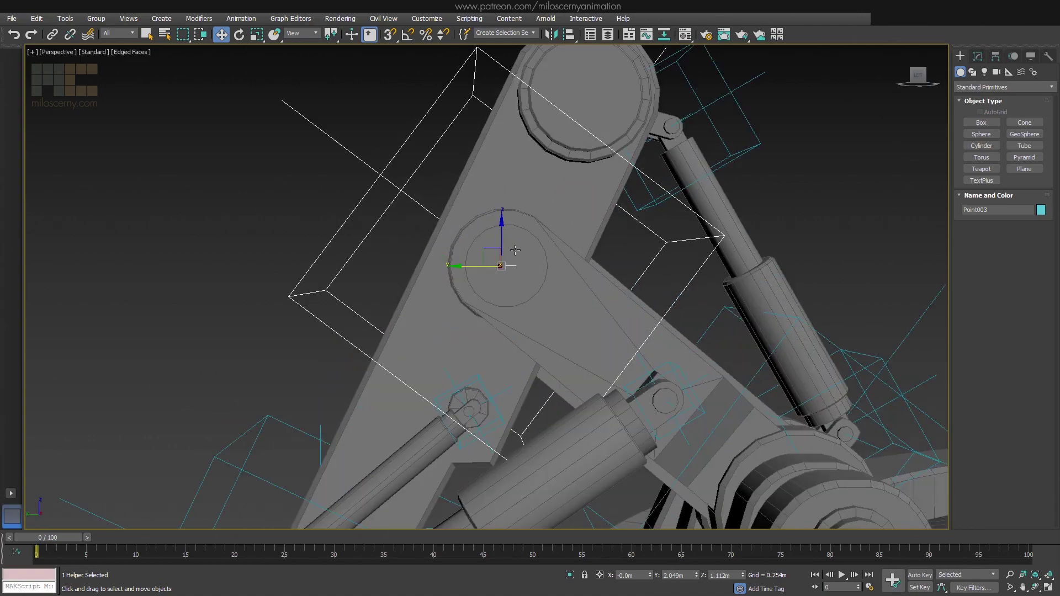
{"action": "mouse_move", "coordinate": [544, 256]}
{"action": "middle_mouse_down", "text": "alt"}
{"action": "mouse_move", "coordinate": [679, 279]}
{"action": "mouse_move", "coordinate": [515, 269]}
{"action": "mouse_move", "coordinate": [510, 177]}
{"action": "mouse_move", "coordinate": [670, 237]}
{"action": "mouse_move", "coordinate": [647, 244]}
{"action": "mouse_move", "coordinate": [603, 225]}
{"action": "mouse_move", "coordinate": [552, 265]}
{"action": "middle_mouse_up", "text": "alt"}
{"action": "scroll", "coordinate": [531, 270], "scroll_direction": "down", "scroll_amount": 3}
{"action": "scroll", "coordinate": [552, 265], "scroll_direction": "down", "scroll_amount": 6}
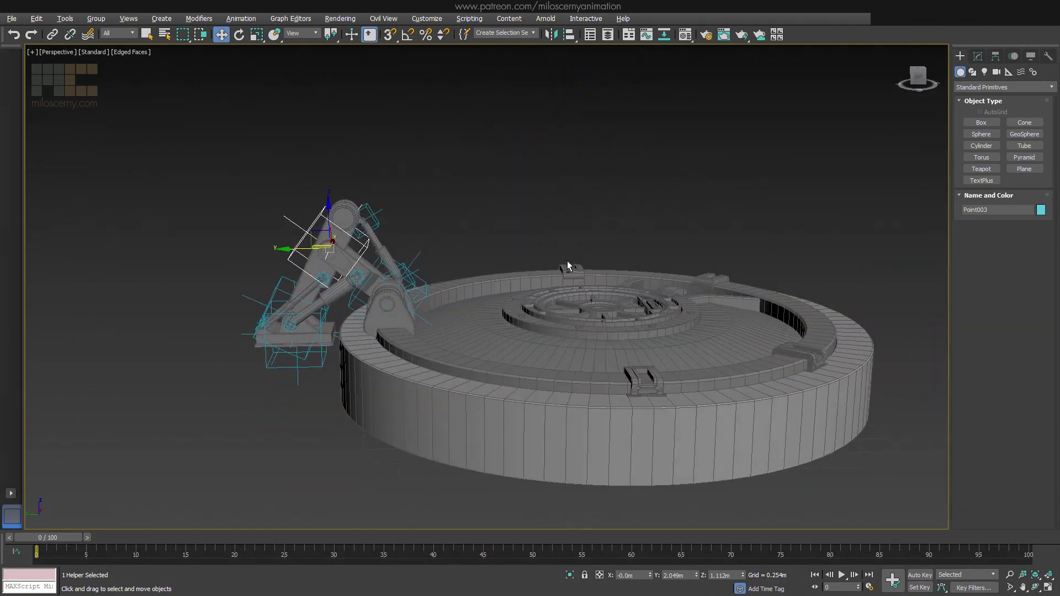
- Create a CATParent at the door's centre and reset its position to 0 on X and Y
{"action": "left_click", "coordinate": [1003, 87]}
{"action": "left_click", "coordinate": [980, 169]}
{"action": "left_click", "coordinate": [989, 139]}
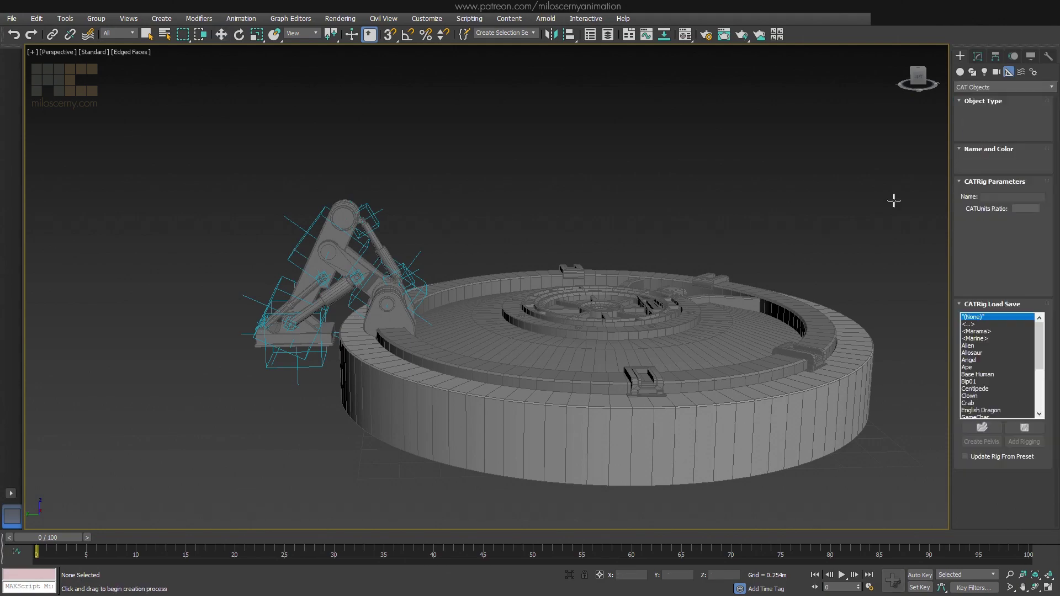
{"action": "middle_click_drag", "start_coordinate": [894, 201], "coordinate": [571, 321], "text": "alt"}
{"action": "key", "text": "F3"}
{"action": "left_click_drag", "start_coordinate": [999, 401], "coordinate": [950, 119]}
{"action": "middle_click_drag", "start_coordinate": [473, 316], "coordinate": [497, 263], "text": "alt"}
{"action": "key", "text": "w"}
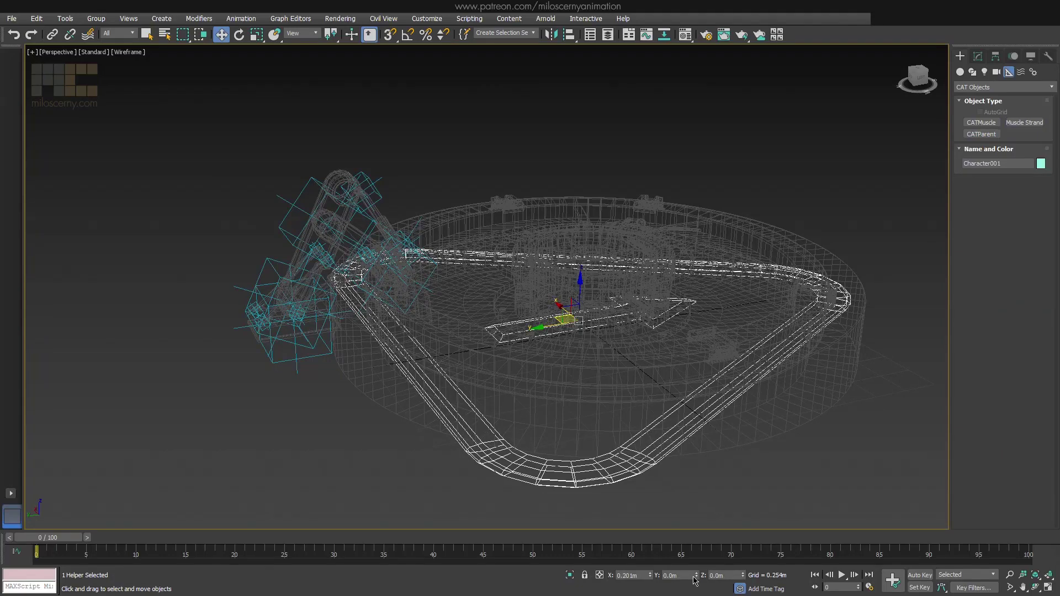
{"action": "right_click", "coordinate": [651, 577]}
- Create a pelvis hub for the CAT rig and move it to the arm's base, at about Y 2.355 m and Z 0.451 m
{"action": "left_click", "coordinate": [978, 56]}
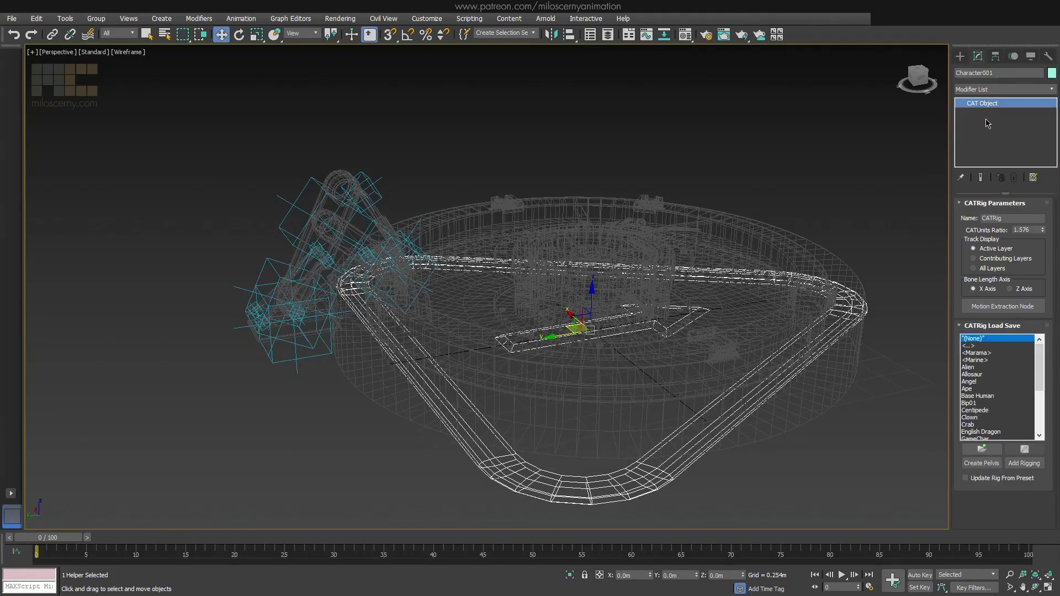
{"action": "left_click", "coordinate": [988, 462]}
{"action": "scroll", "coordinate": [720, 321], "scroll_direction": "down", "scroll_amount": 5}
{"action": "middle_click_drag", "start_coordinate": [720, 321], "coordinate": [713, 298], "text": "alt"}
{"action": "left_click", "coordinate": [652, 129]}
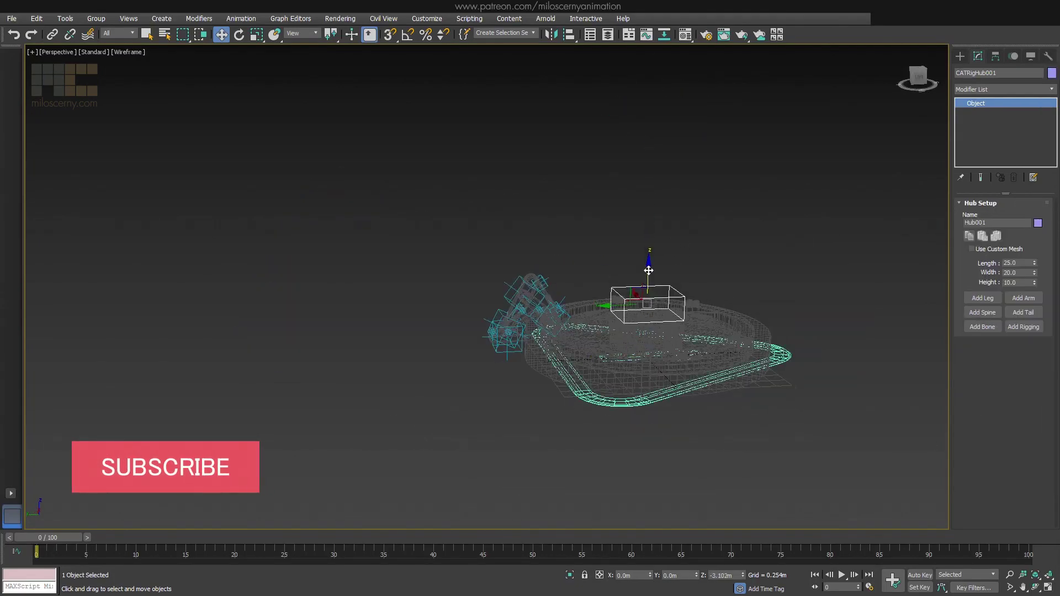
{"action": "key", "text": "F3"}
{"action": "scroll", "coordinate": [649, 276], "scroll_direction": "up", "scroll_amount": 4}
{"action": "left_click_drag", "start_coordinate": [648, 271], "coordinate": [308, 353]}
{"action": "left_click", "coordinate": [912, 76]}
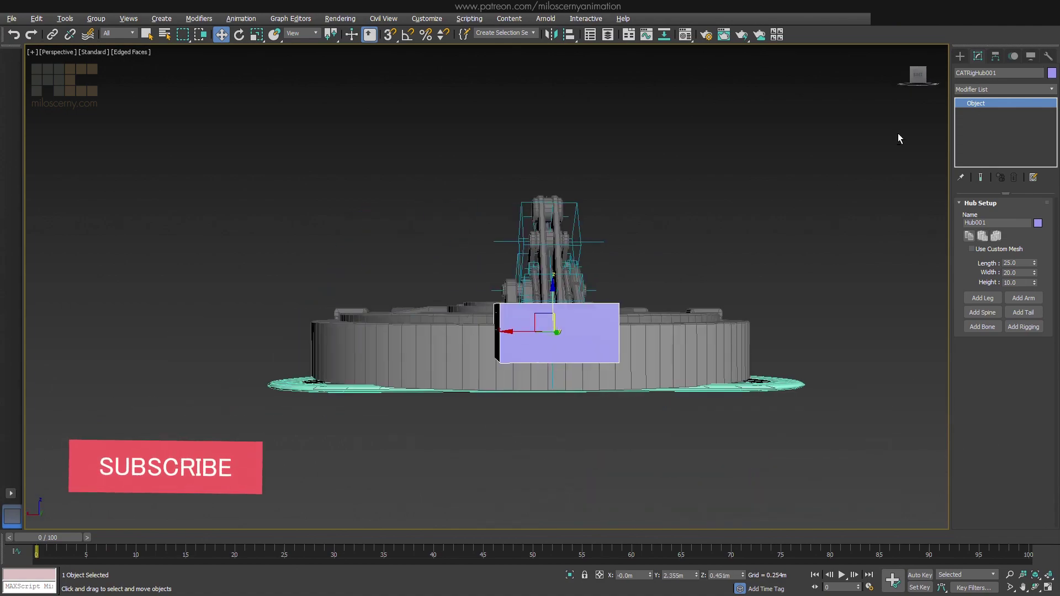
- Display the hub as a box and set its length to 12.25 and height to 3.7
{"action": "left_click", "coordinate": [1032, 59]}
{"action": "left_click", "coordinate": [992, 454]}
{"action": "middle_click_drag", "start_coordinate": [773, 298], "coordinate": [646, 285], "text": "alt"}
{"action": "left_click", "coordinate": [978, 57]}
{"action": "scroll", "coordinate": [646, 285], "scroll_direction": "up", "scroll_amount": 4}
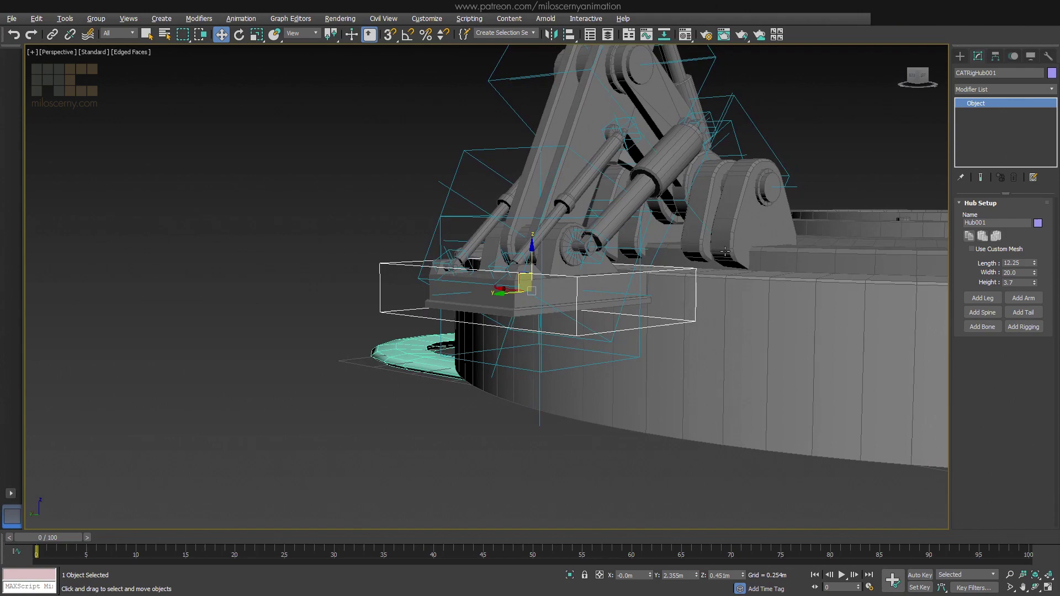
- Align the hub to helper Point001 by pivot and orientation, size it to 15.068 by 11 by 3.552, and name it Base
{"action": "middle_click_drag", "start_coordinate": [725, 251], "coordinate": [688, 261], "text": "alt"}
{"action": "left_click", "coordinate": [550, 380]}
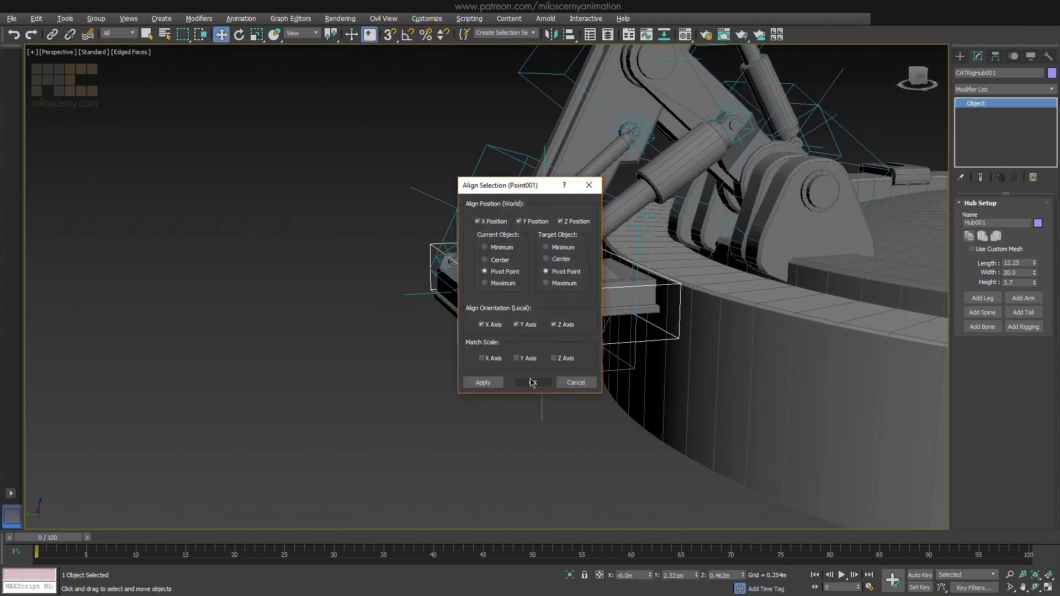
{"action": "left_click", "coordinate": [534, 382]}
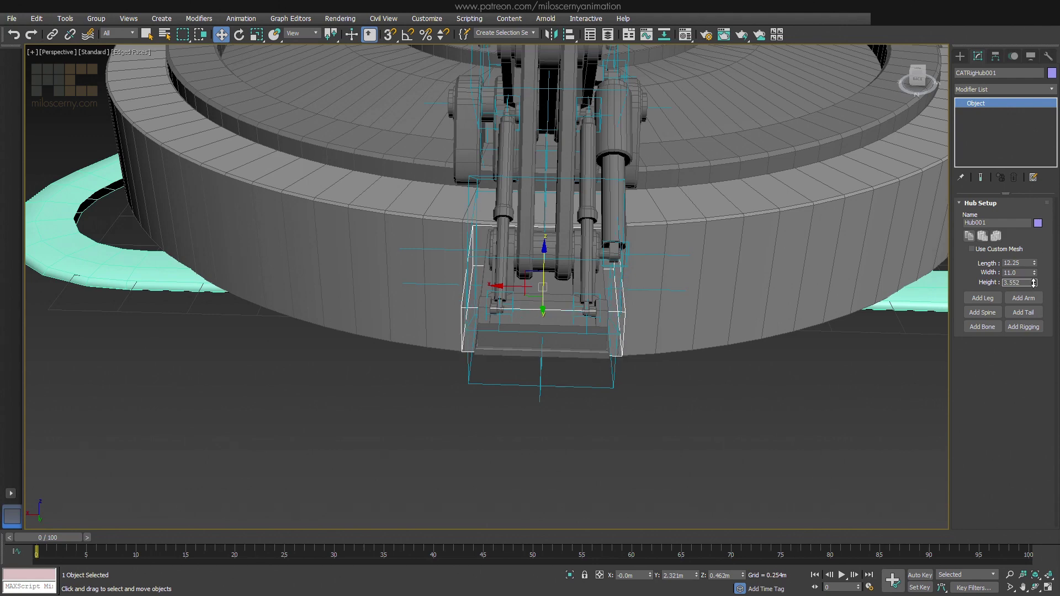
{"action": "middle_click_drag", "start_coordinate": [815, 251], "coordinate": [711, 226], "text": "alt"}
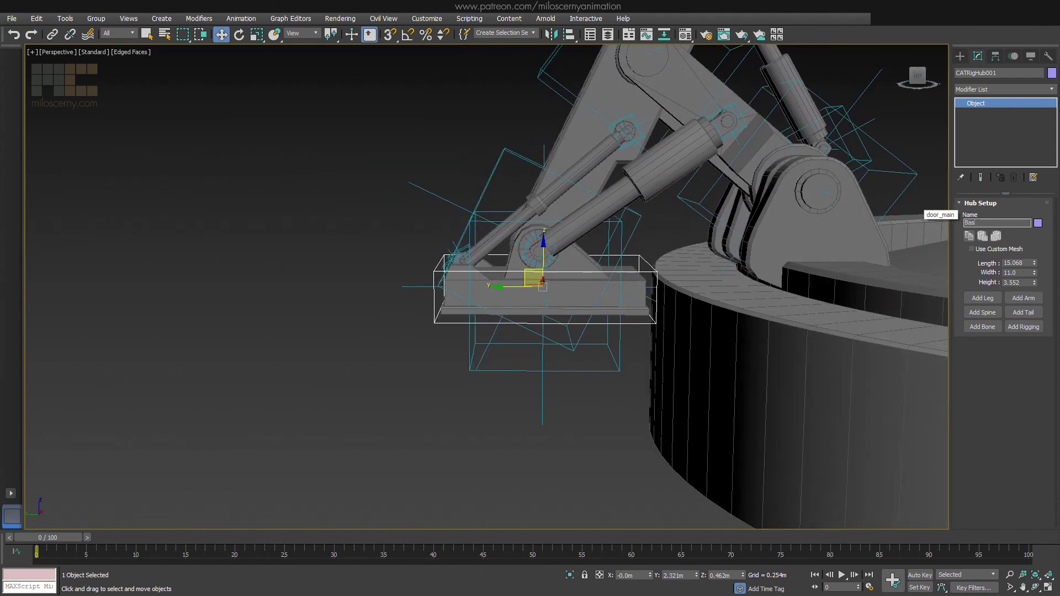
{"action": "middle_click_drag", "start_coordinate": [647, 270], "coordinate": [688, 313], "text": "alt"}
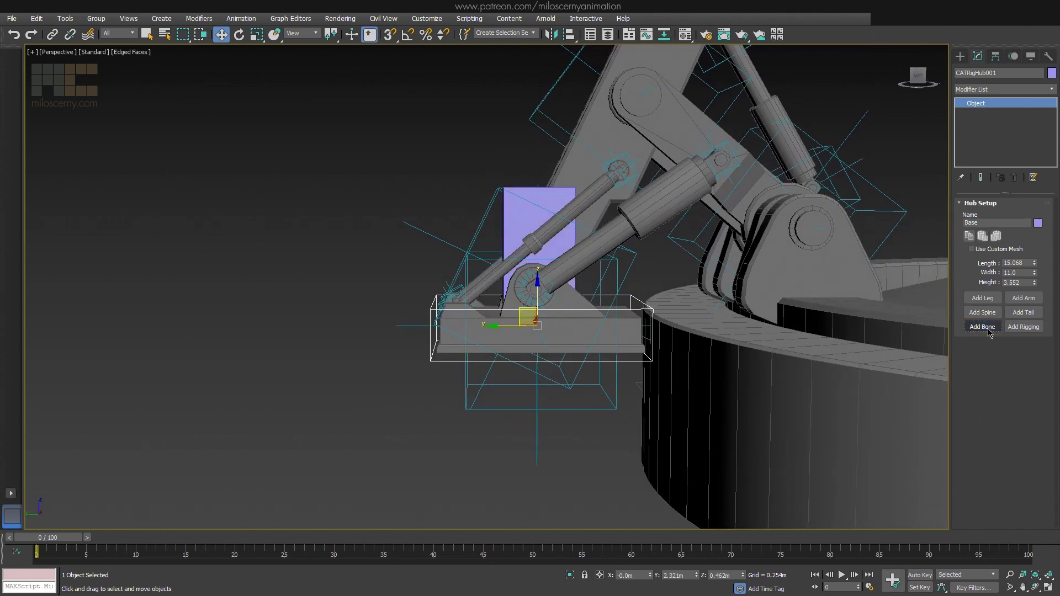
- Add a bone to the Base hub and align its pivot position and orientation to helper Point002
{"action": "middle_click_drag", "start_coordinate": [594, 199], "coordinate": [567, 288]}
{"action": "middle_click_drag", "start_coordinate": [567, 288], "coordinate": [467, 311], "text": "alt"}
{"action": "key", "text": "alt+a"}
{"action": "left_click", "coordinate": [467, 310]}
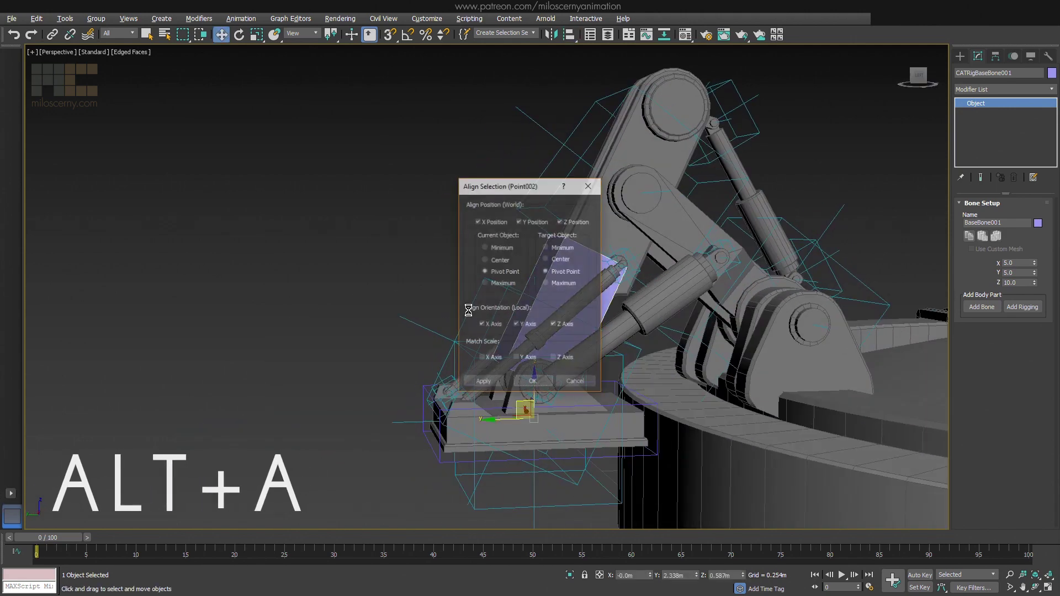
{"action": "left_click", "coordinate": [535, 381]}
- Size the first arm bone to X 6, Y 6 and Z 21.105, and display it as a box
{"action": "middle_click_drag", "start_coordinate": [729, 342], "coordinate": [713, 344], "text": "alt"}
{"action": "left_click_drag", "start_coordinate": [1034, 283], "coordinate": [1042, 223]}
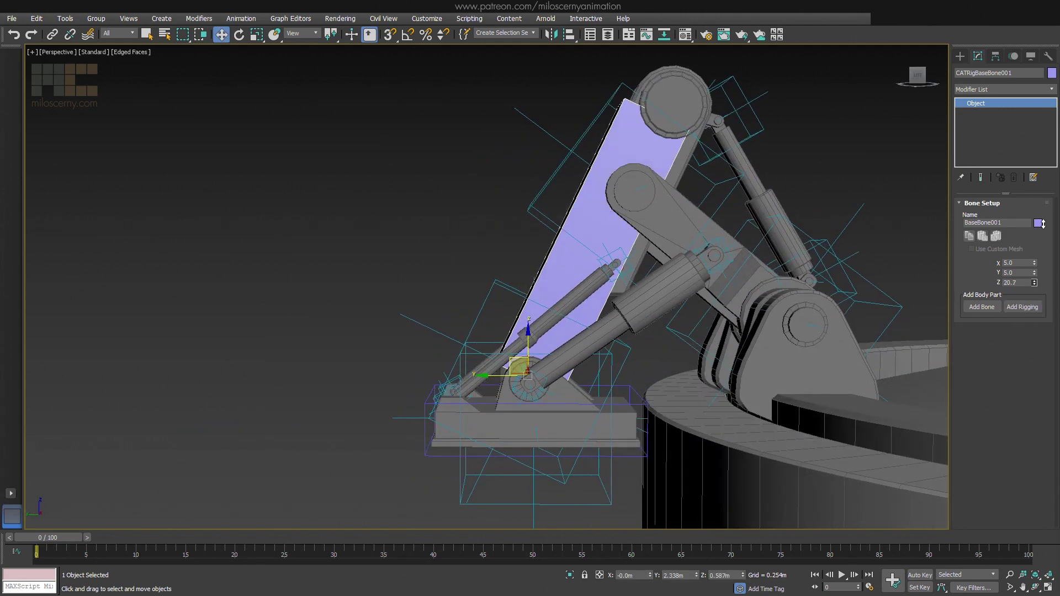
{"action": "middle_click_drag", "start_coordinate": [834, 206], "coordinate": [760, 251], "text": "alt"}
{"action": "key", "text": "F3"}
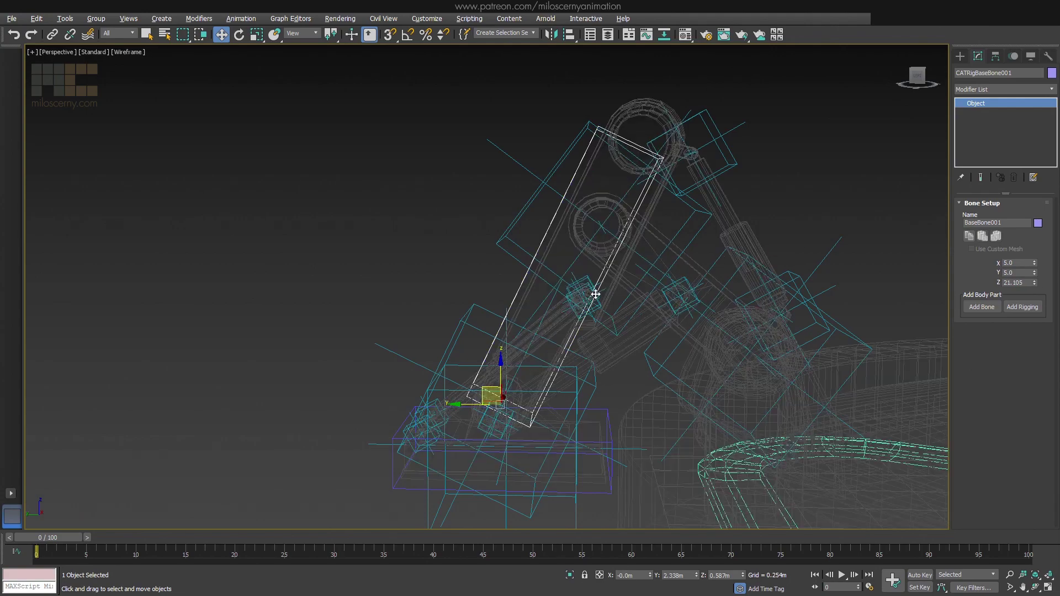
{"action": "key", "text": "F3"}
{"action": "type", "text": "6"}
{"action": "key", "text": "Return"}
{"action": "middle_click_drag", "start_coordinate": [627, 235], "coordinate": [594, 249], "text": "alt"}
{"action": "left_click", "coordinate": [1030, 56]}
{"action": "left_click", "coordinate": [964, 454]}
- Add a child bone to the first arm bone and align it to the point helper at the middle joint
{"action": "left_click", "coordinate": [977, 56]}
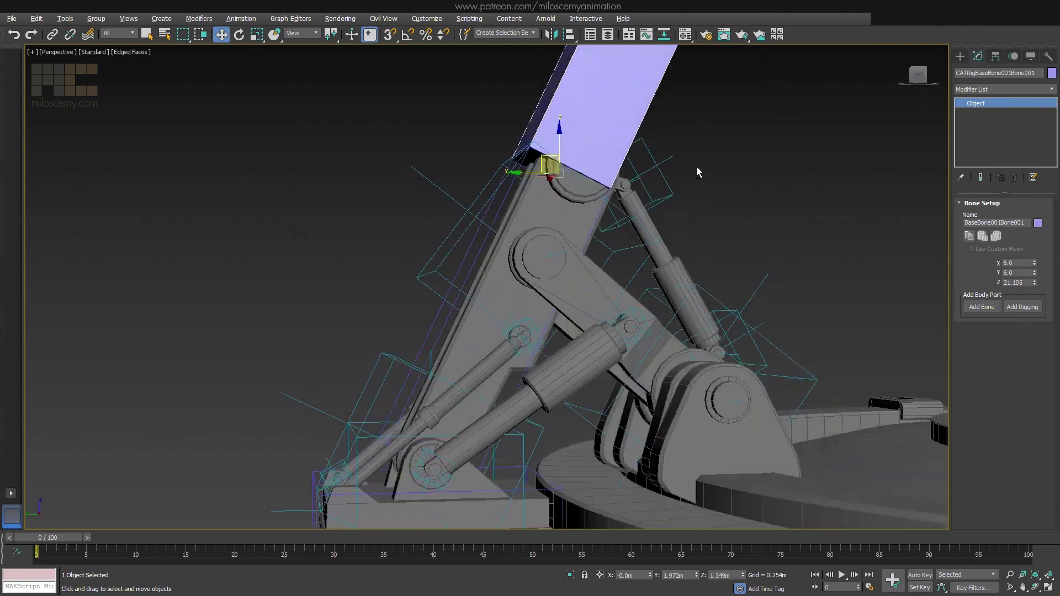
{"action": "left_click", "coordinate": [447, 200]}
{"action": "left_click", "coordinate": [533, 382]}
- Set the second arm bone's Z length to 13.849 so it ends at the door bracket's joint
{"action": "middle_click_drag", "start_coordinate": [532, 332], "coordinate": [557, 326], "text": "alt"}
{"action": "key", "text": "F3"}
{"action": "left_click_drag", "start_coordinate": [1034, 283], "coordinate": [1034, 303]}
{"action": "key", "text": "F3"}
{"action": "middle_click_drag", "start_coordinate": [773, 243], "coordinate": [800, 265], "text": "alt"}
{"action": "left_click_drag", "start_coordinate": [1034, 283], "coordinate": [1034, 279]}
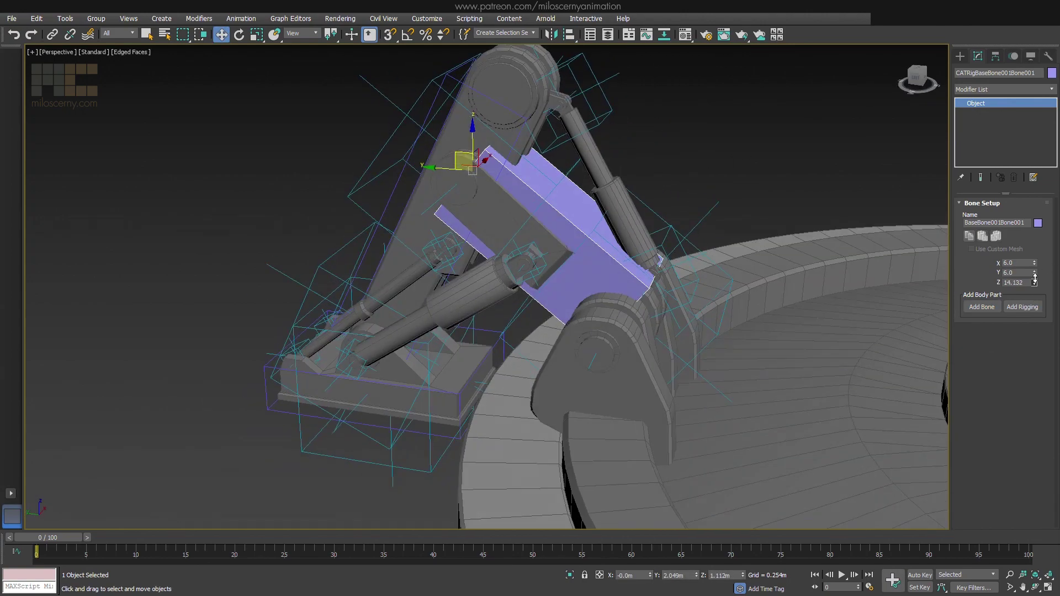
{"action": "middle_click_drag", "start_coordinate": [817, 289], "coordinate": [816, 268], "text": "alt"}
{"action": "key", "text": "l"}
{"action": "scroll", "coordinate": [612, 246], "scroll_direction": "up", "scroll_amount": 3}
{"action": "left_click_drag", "start_coordinate": [1036, 280], "coordinate": [1037, 284]}
{"action": "key", "text": "F3"}
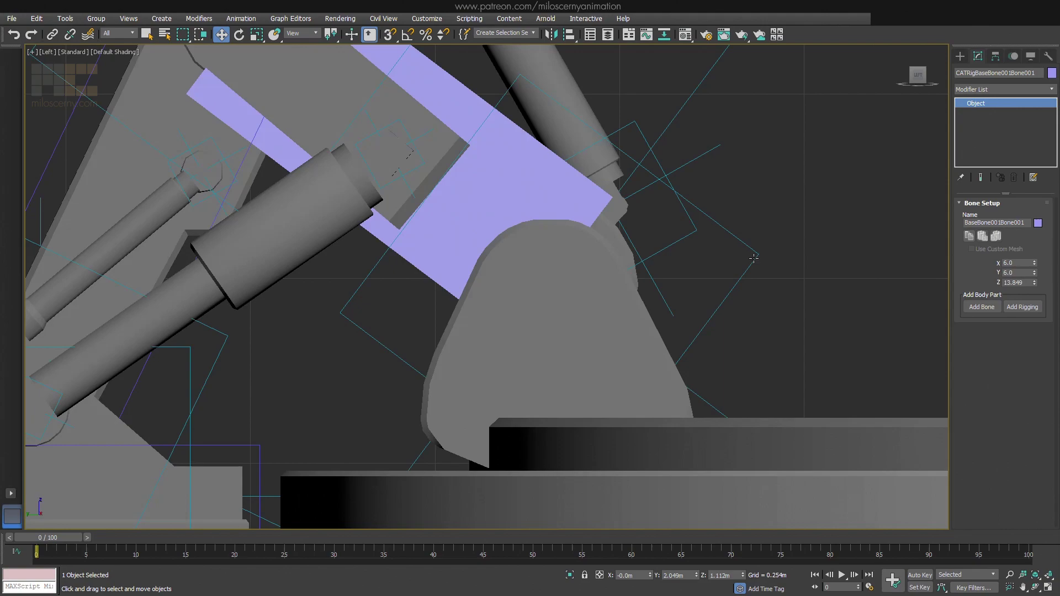
{"action": "key", "text": "p"}
- Add a child bone to the second arm bone and rotate it to extend horizontally over the door
{"action": "left_click", "coordinate": [980, 308]}
{"action": "middle_click_drag", "start_coordinate": [717, 265], "coordinate": [671, 248], "text": "alt"}
{"action": "key", "text": "e"}
{"action": "left_click_drag", "start_coordinate": [704, 272], "coordinate": [704, 229]}
{"action": "middle_click_drag", "start_coordinate": [704, 229], "coordinate": [675, 294], "text": "alt"}
- Adjust the length of the bone over the door and name it Palm
{"action": "left_click_drag", "start_coordinate": [1034, 282], "coordinate": [1032, 318]}
{"action": "left_click_drag", "start_coordinate": [8, 211], "coordinate": [8, 214]}
{"action": "middle_click_drag", "start_coordinate": [734, 248], "coordinate": [845, 207], "text": "alt"}
{"action": "left_click_drag", "start_coordinate": [1034, 283], "coordinate": [1034, 259]}
{"action": "mouse_move", "coordinate": [817, 238]}
{"action": "middle_mouse_down", "text": "alt"}
{"action": "mouse_move", "coordinate": [775, 291]}
{"action": "mouse_move", "coordinate": [800, 226]}
{"action": "middle_mouse_up", "text": "alt"}
{"action": "double_click", "coordinate": [1004, 222]}
{"action": "type", "text": "Palm"}
- Rename the second arm bone as Arm2, and display Arm2 and Palm as boxes
{"action": "left_click", "coordinate": [485, 208]}
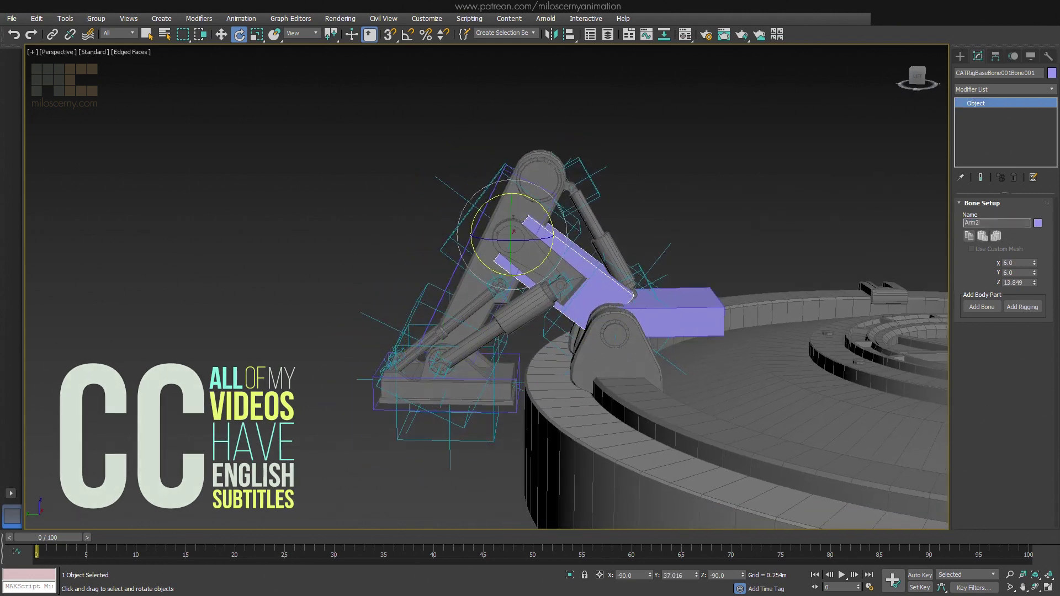
{"action": "middle_click_drag", "start_coordinate": [711, 242], "coordinate": [726, 235]}
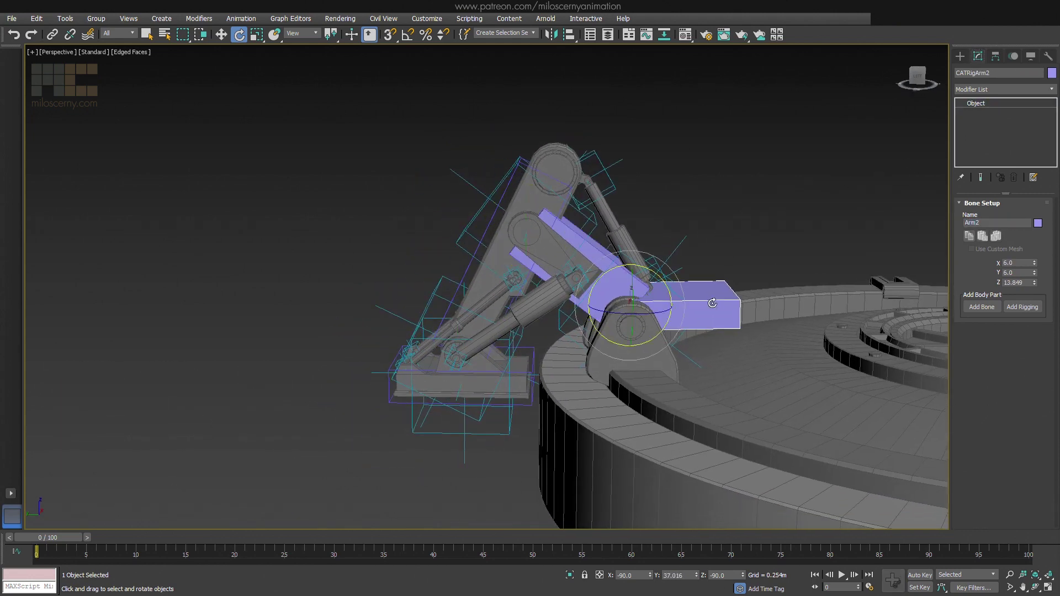
{"action": "left_click", "coordinate": [592, 246], "text": "ctrl"}
{"action": "left_click", "coordinate": [1030, 56]}
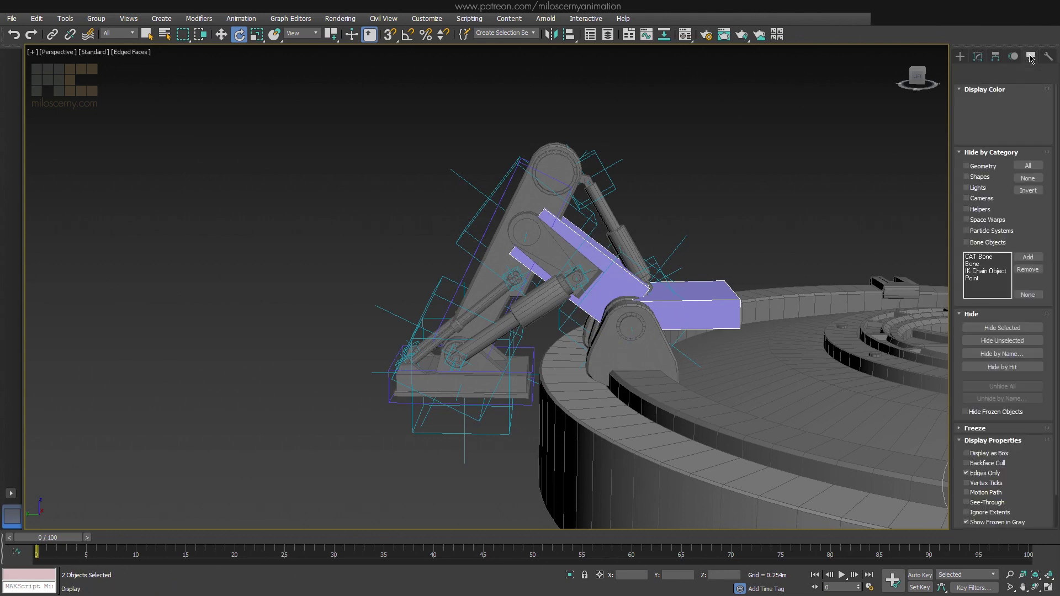
{"action": "left_click", "coordinate": [982, 456]}
- Add another bone to the Base hub for the small piston
{"action": "middle_click_drag", "start_coordinate": [539, 332], "coordinate": [597, 285]}
{"action": "scroll", "coordinate": [542, 334], "scroll_direction": "up", "scroll_amount": 2}
{"action": "left_click", "coordinate": [413, 382]}
{"action": "scroll", "coordinate": [465, 344], "scroll_direction": "up", "scroll_amount": 2}
{"action": "middle_click_drag", "start_coordinate": [465, 344], "coordinate": [473, 363]}
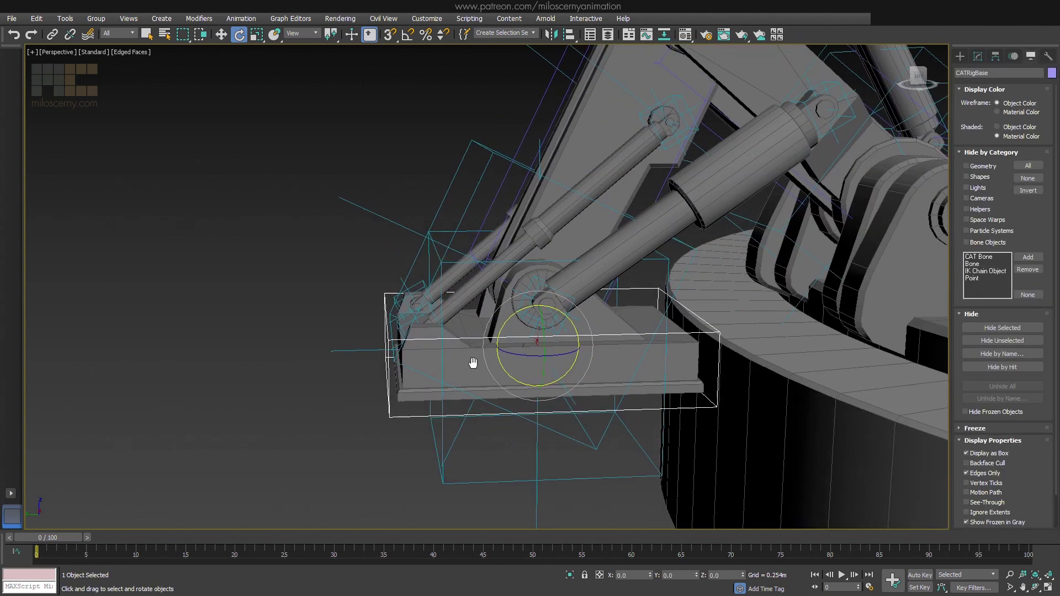
{"action": "left_click", "coordinate": [978, 57]}
{"action": "middle_click_drag", "start_coordinate": [827, 288], "coordinate": [860, 308]}
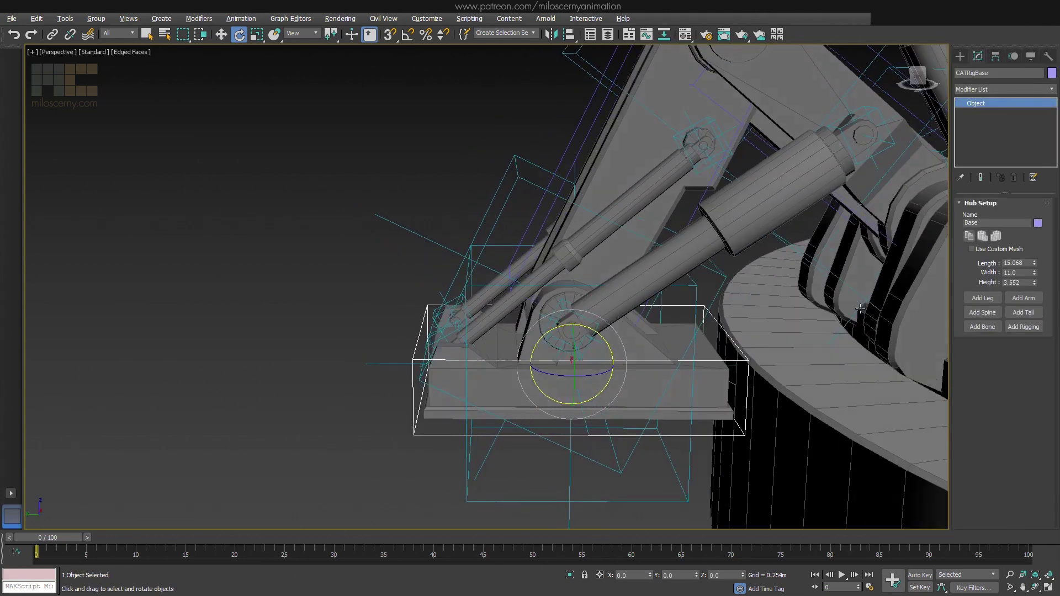
{"action": "left_click", "coordinate": [981, 327]}
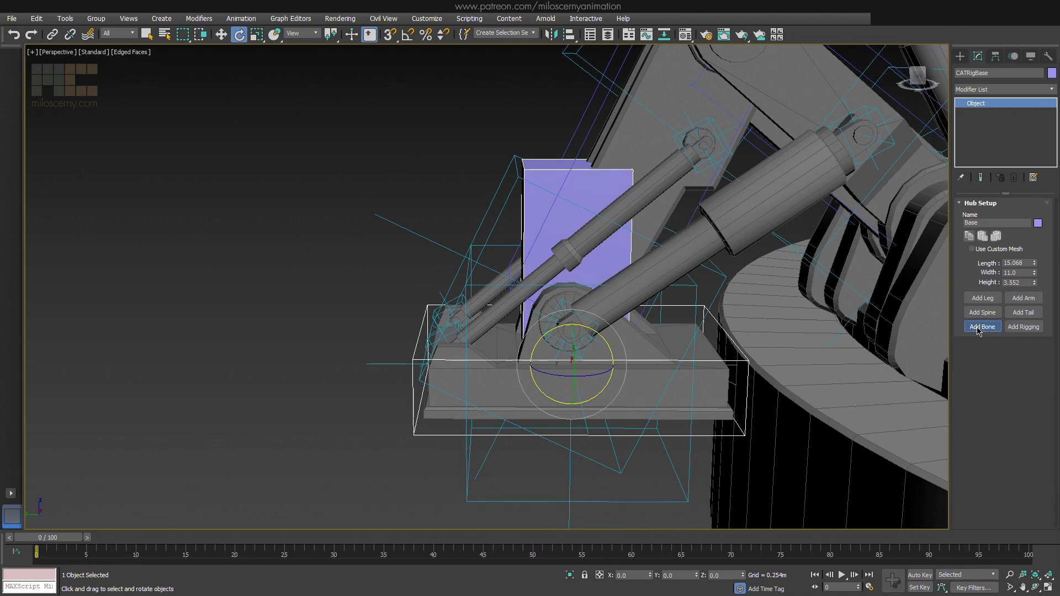
- Align the new base bone's pivot position and orientation to helper Point007 at the small piston's lower end
{"action": "left_click", "coordinate": [537, 200]}
{"action": "middle_click_drag", "start_coordinate": [537, 217], "coordinate": [562, 234], "text": "alt"}
{"action": "scroll", "coordinate": [521, 253], "scroll_direction": "up", "scroll_amount": 3}
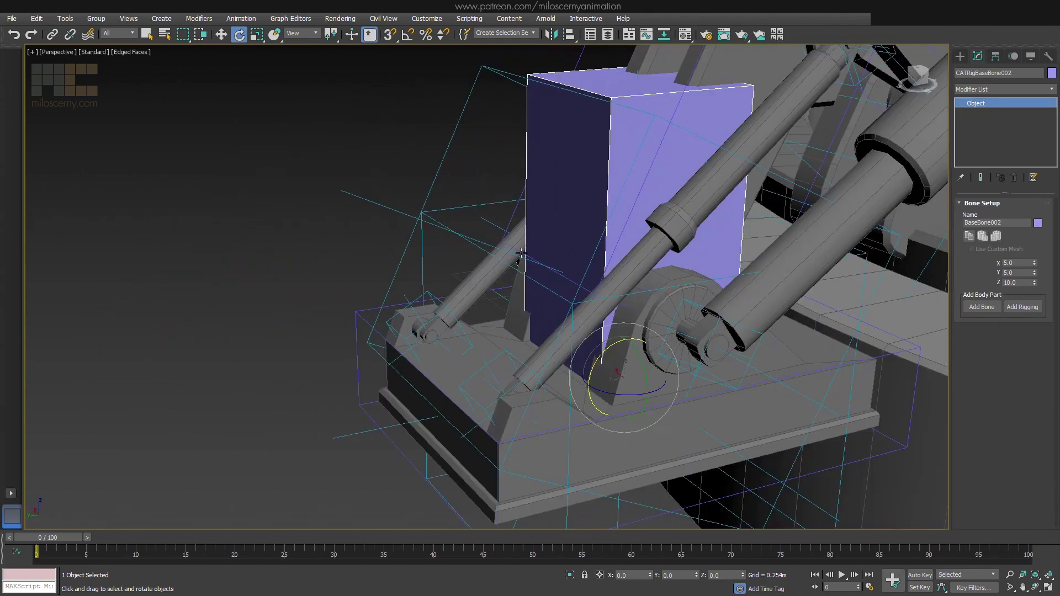
{"action": "left_click", "coordinate": [494, 366]}
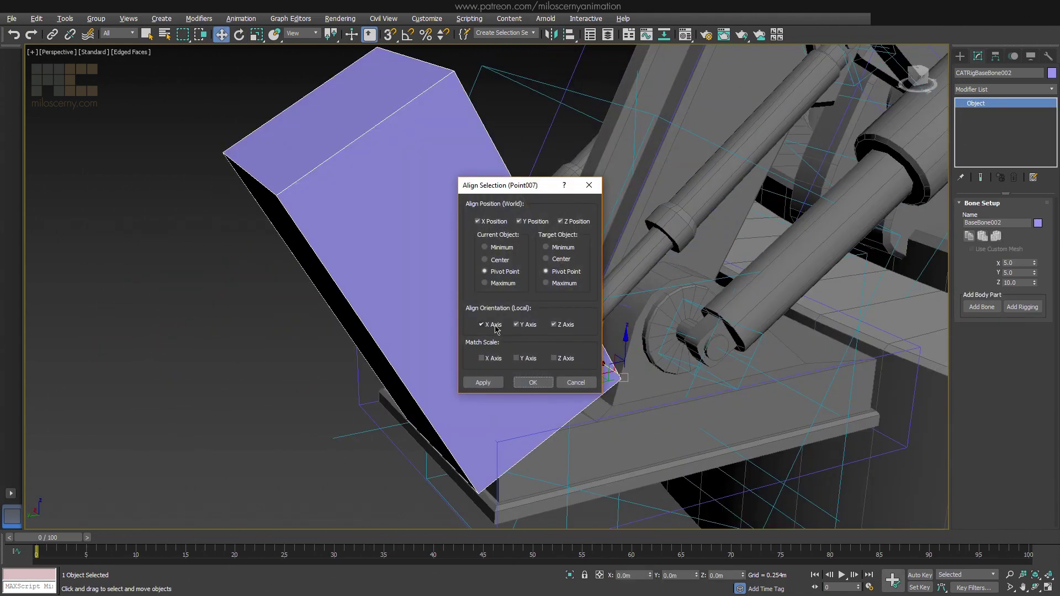
{"action": "left_click", "coordinate": [535, 377]}
- Set the lower piston bone's X and Y sizes to 2.2
{"action": "left_click_drag", "start_coordinate": [1034, 263], "coordinate": [1035, 284]}
{"action": "left_click_drag", "start_coordinate": [1021, 272], "coordinate": [966, 268]}
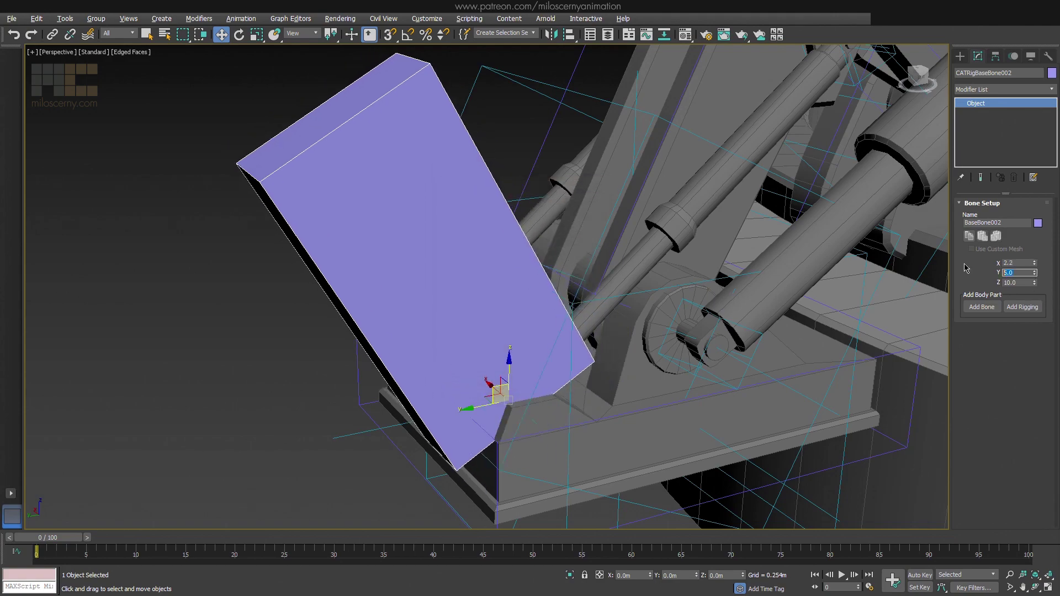
{"action": "type", "text": "2.2"}
{"action": "key", "text": "Return"}
- Rotate the lower piston bone with angle snap so it points up along the piston, and adjust its Z length
{"action": "left_click", "coordinate": [408, 34]}
{"action": "key", "text": "e"}
{"action": "middle_click_drag", "start_coordinate": [497, 331], "coordinate": [514, 381], "text": "alt"}
{"action": "left_click_drag", "start_coordinate": [497, 404], "coordinate": [574, 387]}
{"action": "middle_click_drag", "start_coordinate": [574, 387], "coordinate": [596, 335], "text": "alt"}
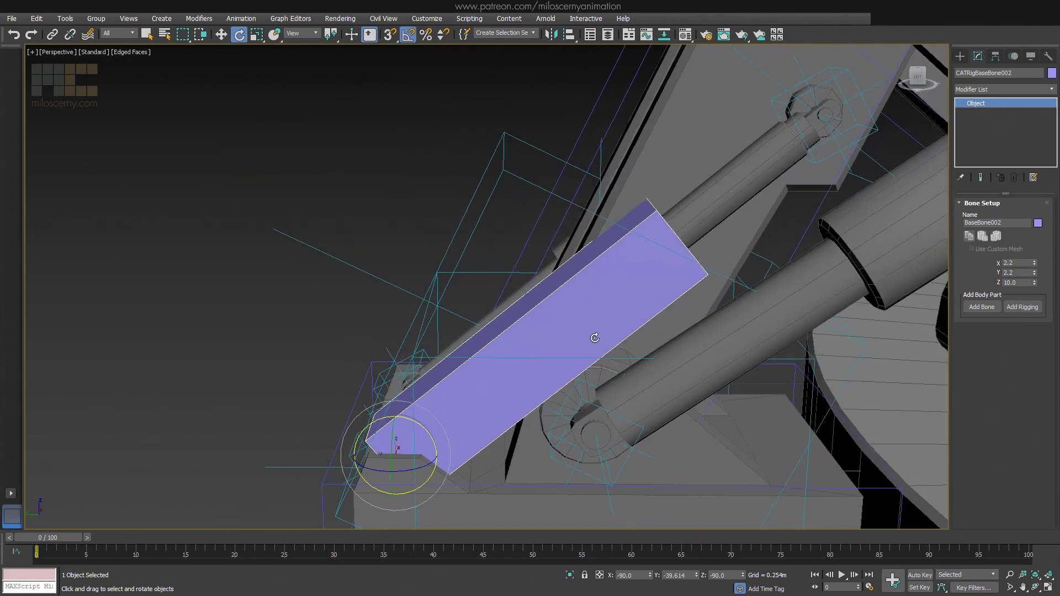
{"action": "left_click_drag", "start_coordinate": [1034, 282], "coordinate": [1025, 295]}
- Add another bone to Arm1 and align it to the point helper at the small piston's upper end
{"action": "middle_click_drag", "start_coordinate": [574, 259], "coordinate": [626, 290], "text": "alt"}
{"action": "scroll", "coordinate": [627, 290], "scroll_direction": "down", "scroll_amount": 3}
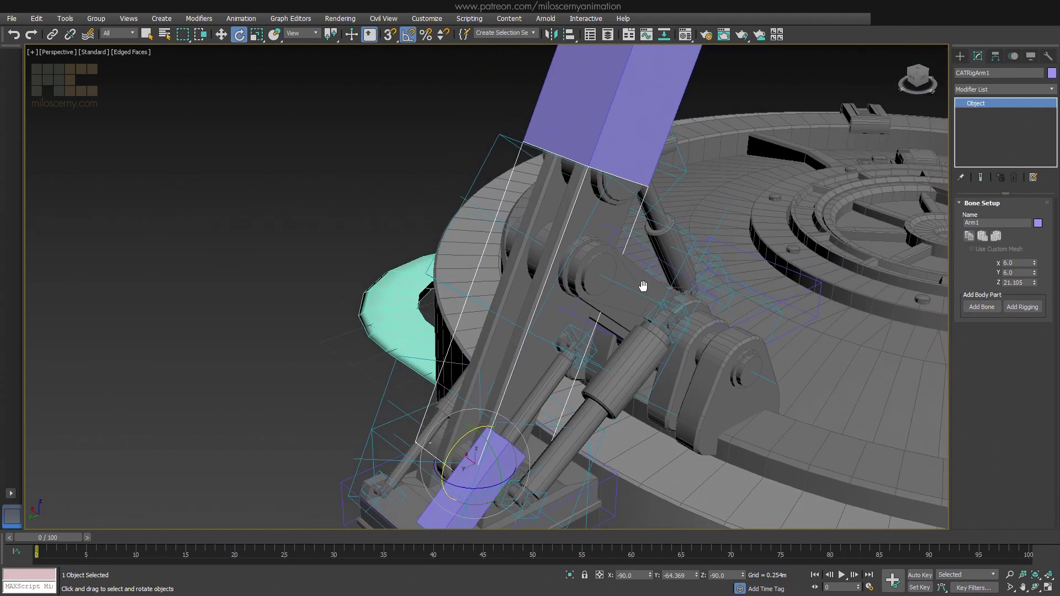
{"action": "scroll", "coordinate": [639, 284], "scroll_direction": "up", "scroll_amount": 5}
{"action": "key", "text": "F3"}
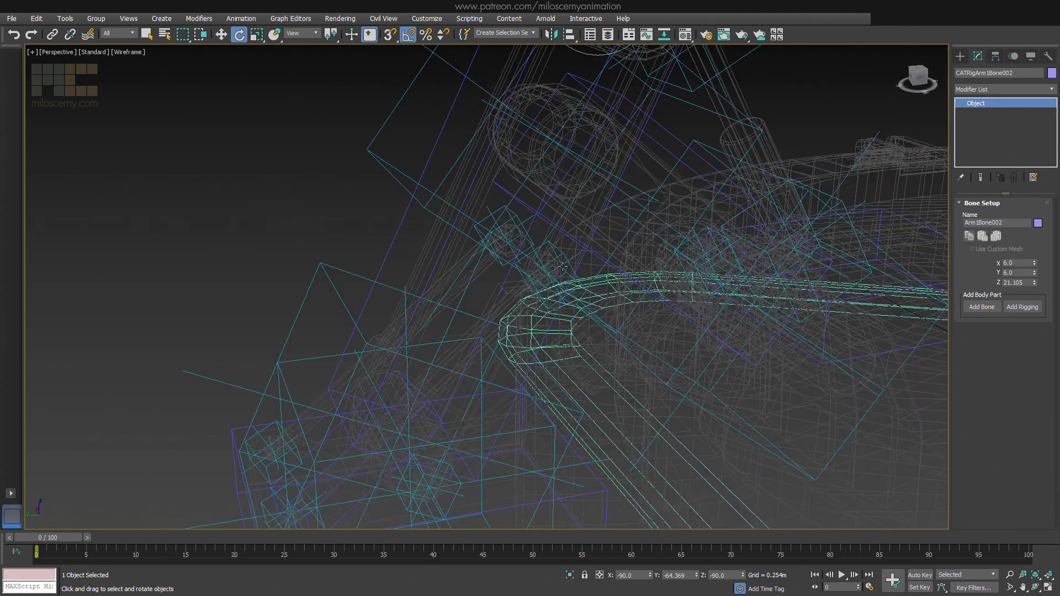
{"action": "key", "text": "F3"}
{"action": "scroll", "coordinate": [539, 256], "scroll_direction": "up", "scroll_amount": 3}
{"action": "key", "text": "alt+a"}
{"action": "left_click", "coordinate": [527, 319]}
{"action": "left_click", "coordinate": [534, 382]}
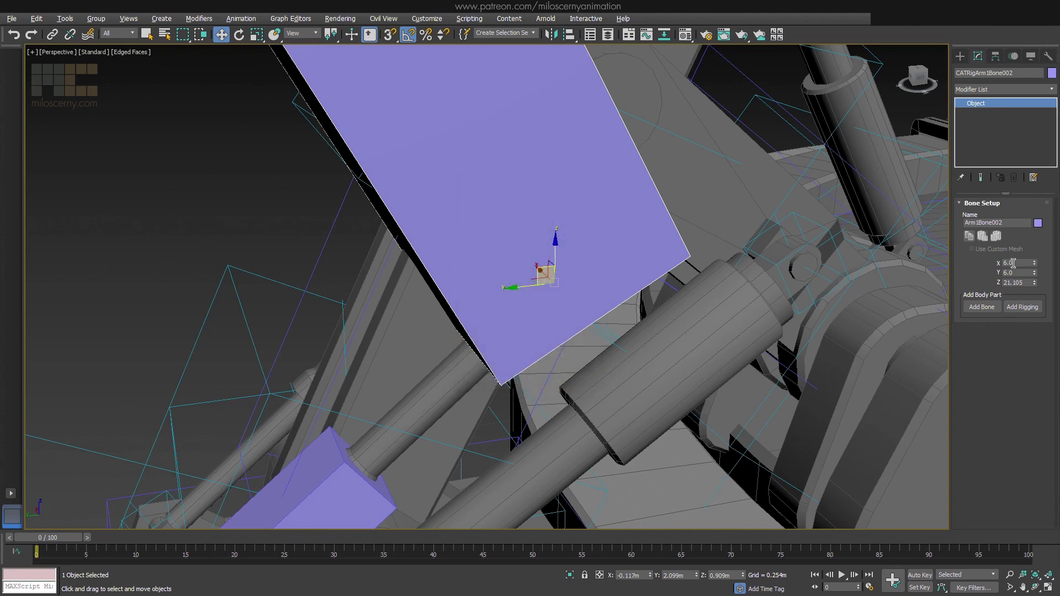
- Set the upper piston bone's X and Y sizes to 2.2
{"action": "type", "text": "2.2"}
{"action": "key", "text": "Tab"}
{"action": "type", "text": "2.2"}
- Rotate the upper piston bone down along the piston and resize it to X 2.6, Y 2.6 and Z 8.231
{"action": "middle_click_drag", "start_coordinate": [610, 290], "coordinate": [677, 195]}
{"action": "key", "text": "e"}
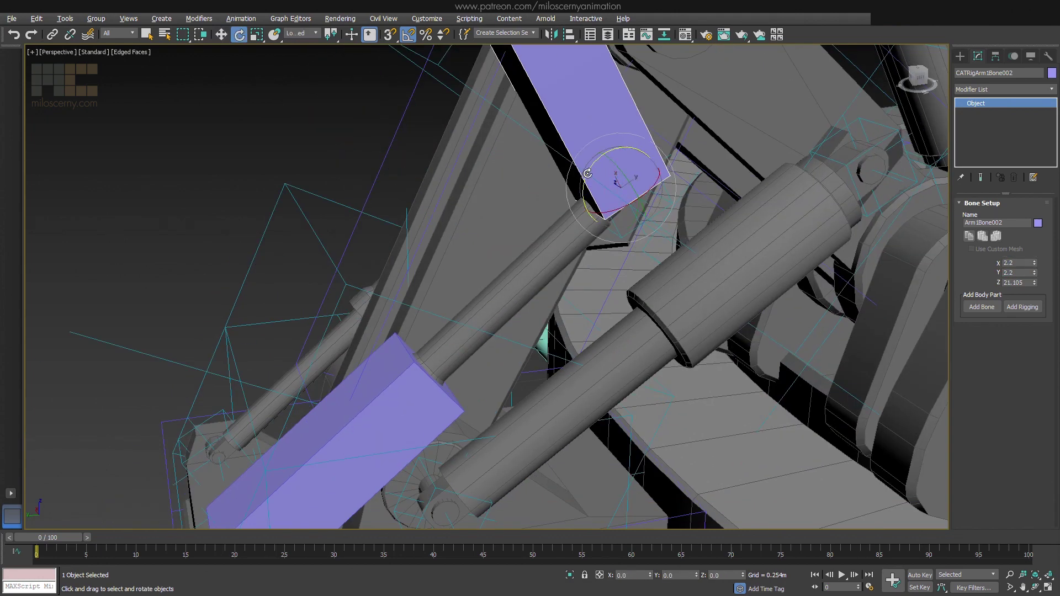
{"action": "left_click_drag", "start_coordinate": [613, 178], "coordinate": [577, 234]}
{"action": "middle_click_drag", "start_coordinate": [577, 234], "coordinate": [664, 199], "text": "alt"}
{"action": "left_click_drag", "start_coordinate": [1024, 264], "coordinate": [940, 251]}
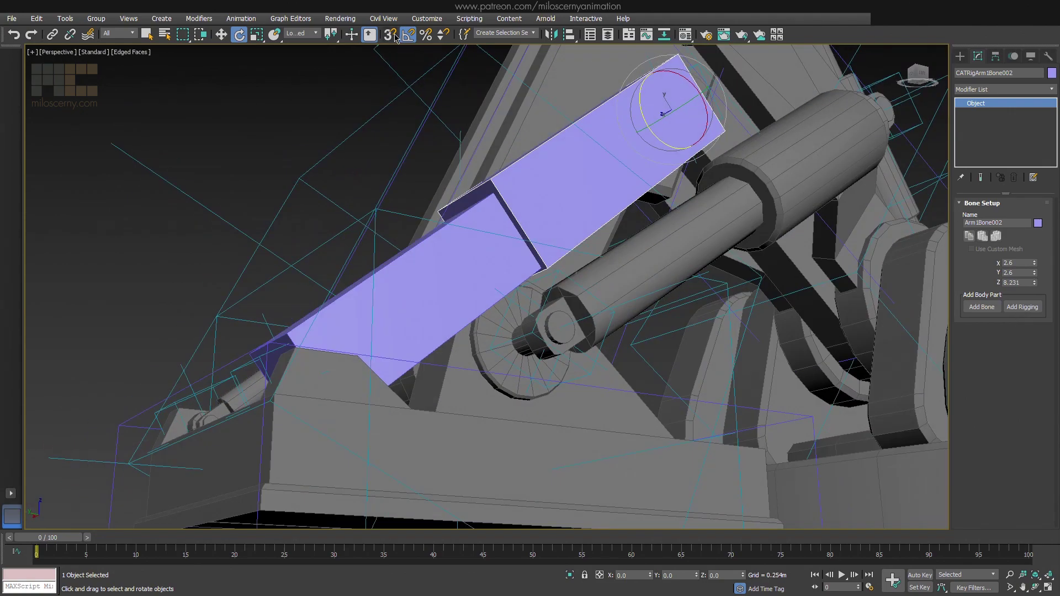
{"action": "left_click_drag", "start_coordinate": [639, 105], "coordinate": [639, 106]}
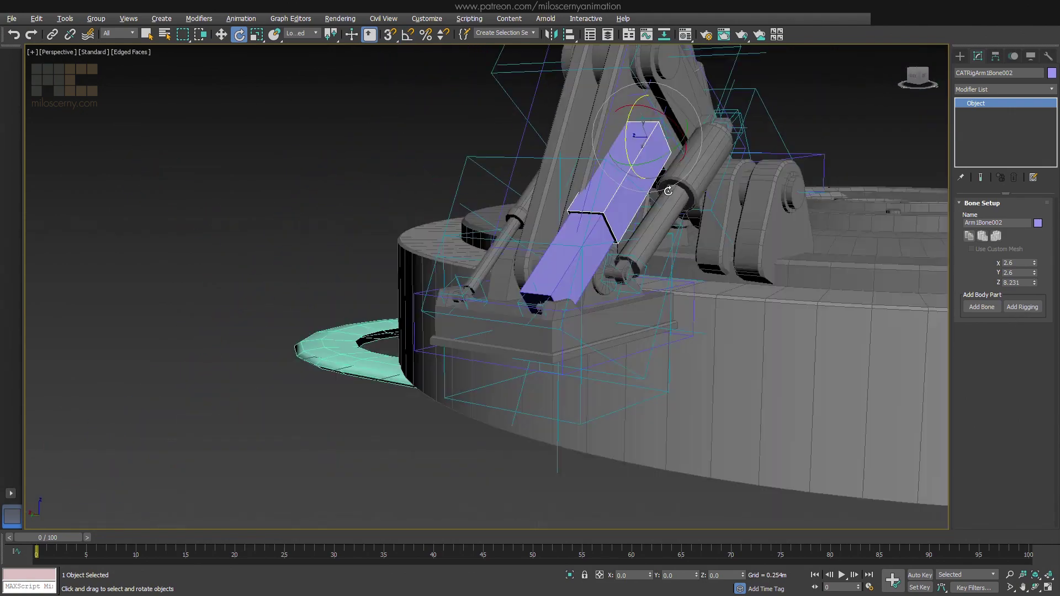
- Add another Base bone as a copy of the lower piston bone and place it on the parallel small piston at X 0.116 m
{"action": "scroll", "coordinate": [618, 294], "scroll_direction": "up", "scroll_amount": 3}
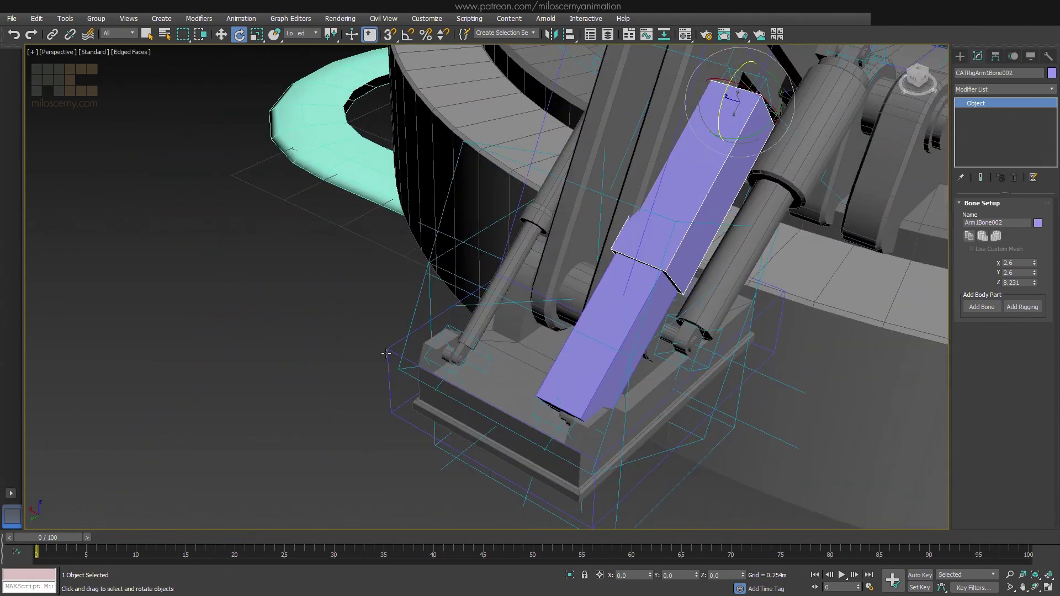
{"action": "left_click", "coordinate": [422, 355]}
{"action": "left_click", "coordinate": [983, 326]}
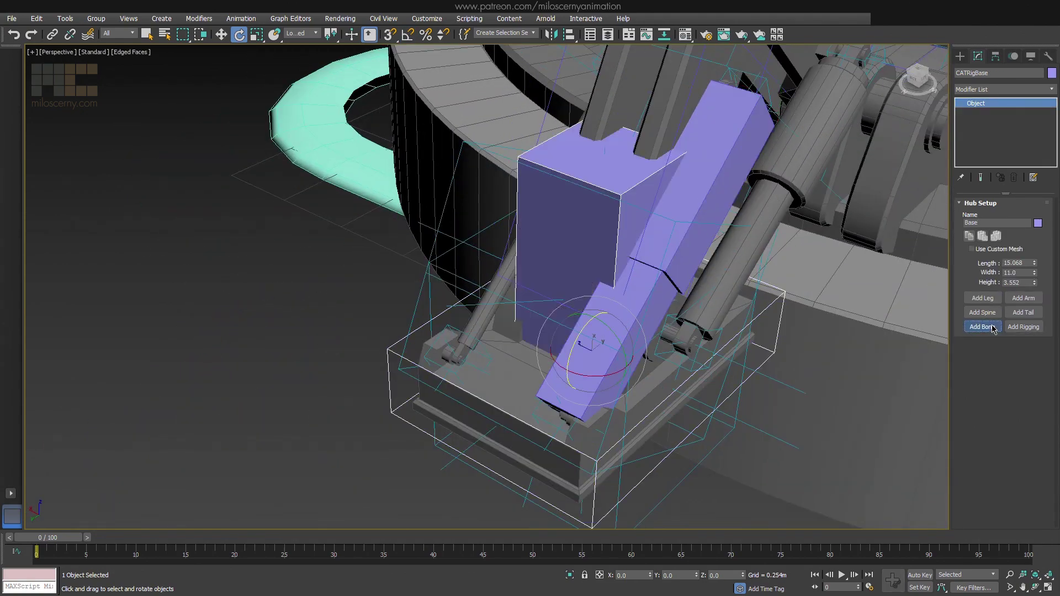
{"action": "left_click", "coordinate": [590, 212]}
{"action": "mouse_move", "coordinate": [590, 213]}
{"action": "middle_mouse_down"}
{"action": "mouse_move", "coordinate": [605, 231]}
{"action": "mouse_move", "coordinate": [589, 228]}
{"action": "middle_mouse_up"}
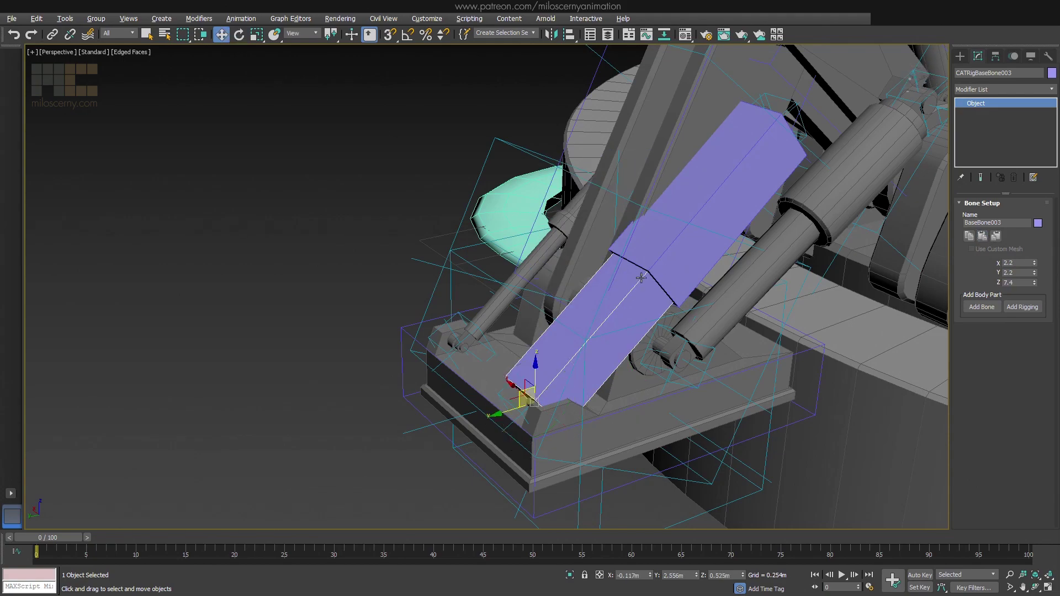
{"action": "middle_click_drag", "start_coordinate": [641, 277], "coordinate": [602, 407], "text": "alt"}
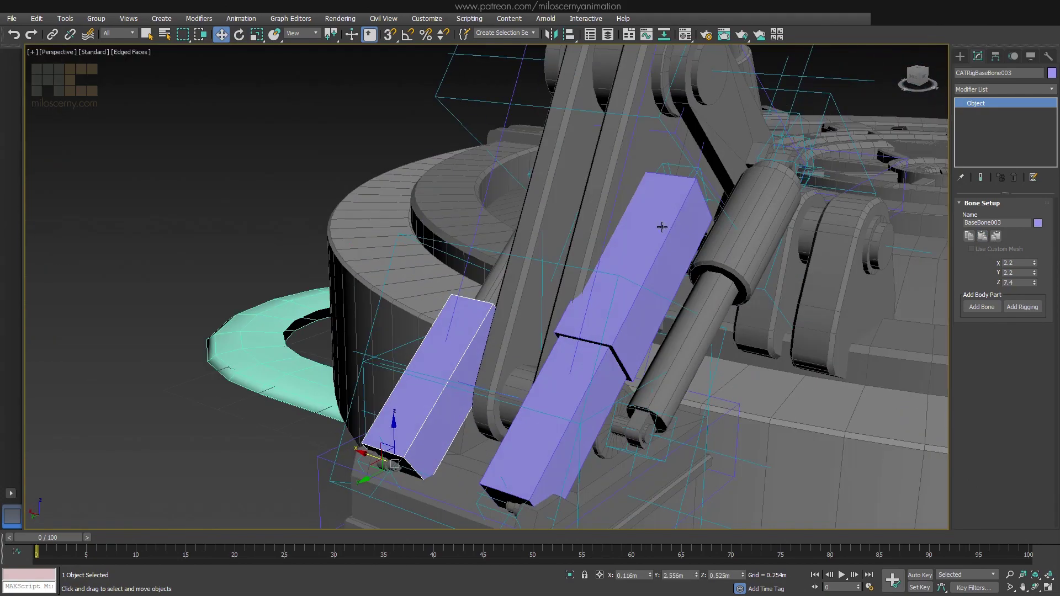
{"action": "middle_click_drag", "start_coordinate": [552, 221], "coordinate": [586, 131], "text": "alt"}
{"action": "left_click", "coordinate": [587, 131]}
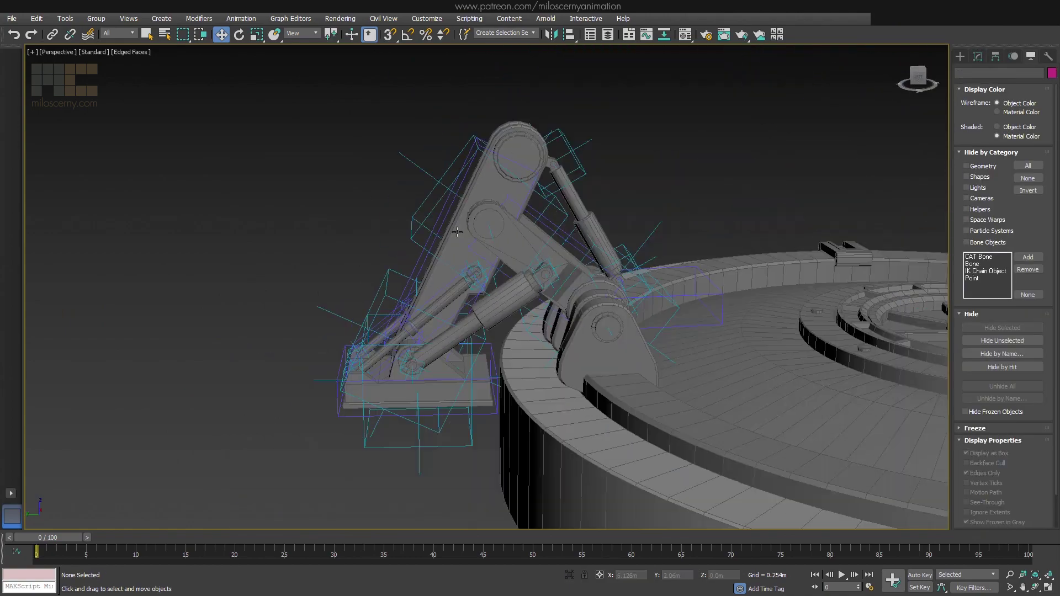
- Hide the helpers layer and move all the CAT bones onto a new layer named rig
{"action": "scroll", "coordinate": [488, 300], "scroll_direction": "up", "scroll_amount": 5}
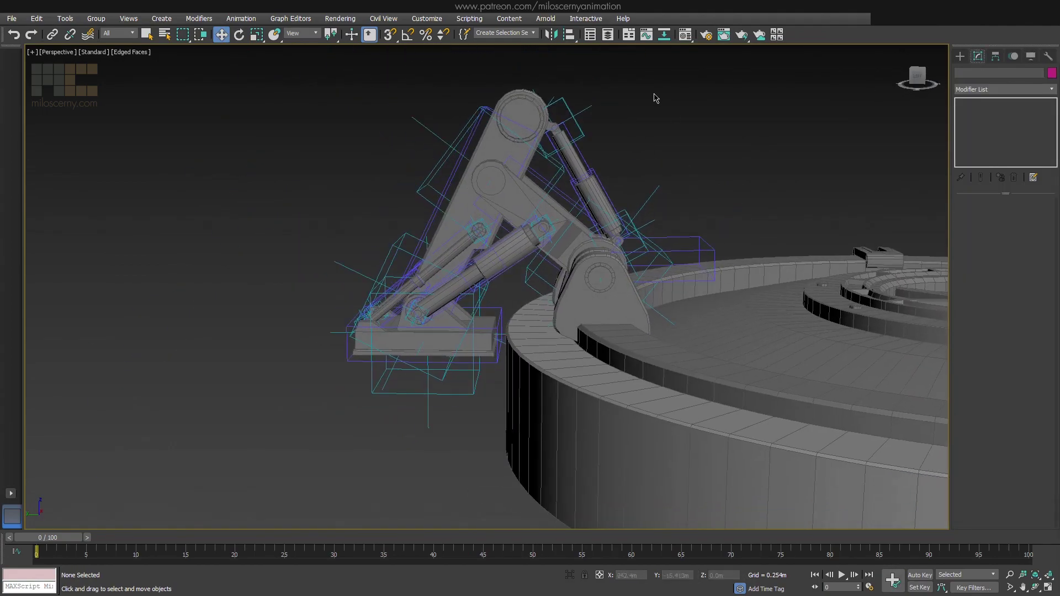
{"action": "left_click", "coordinate": [610, 38]}
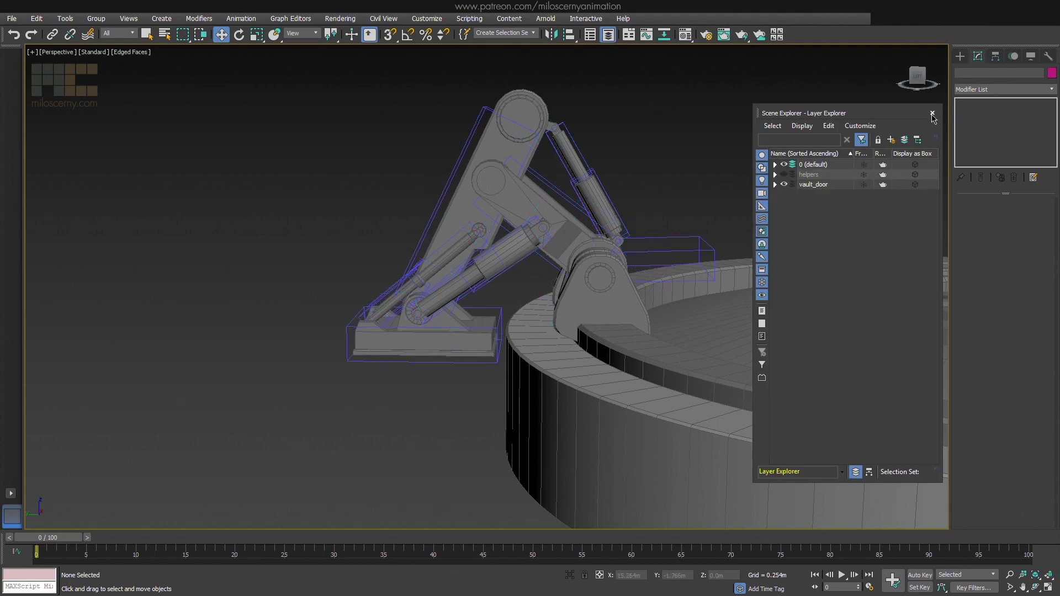
{"action": "middle_click_drag", "start_coordinate": [693, 122], "coordinate": [541, 205]}
{"action": "double_click", "coordinate": [395, 365]}
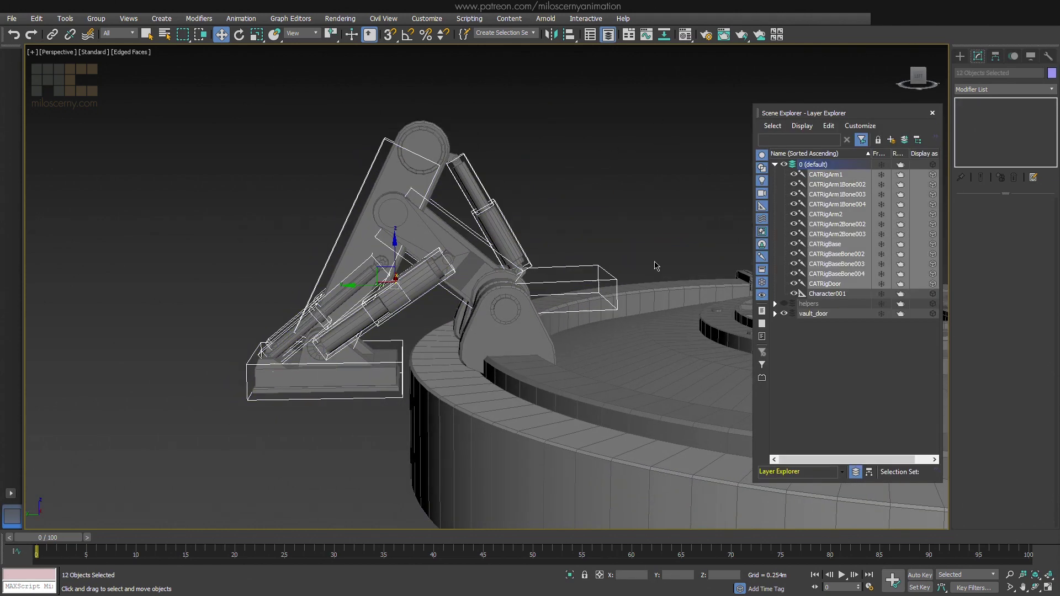
{"action": "left_click", "coordinate": [891, 140]}
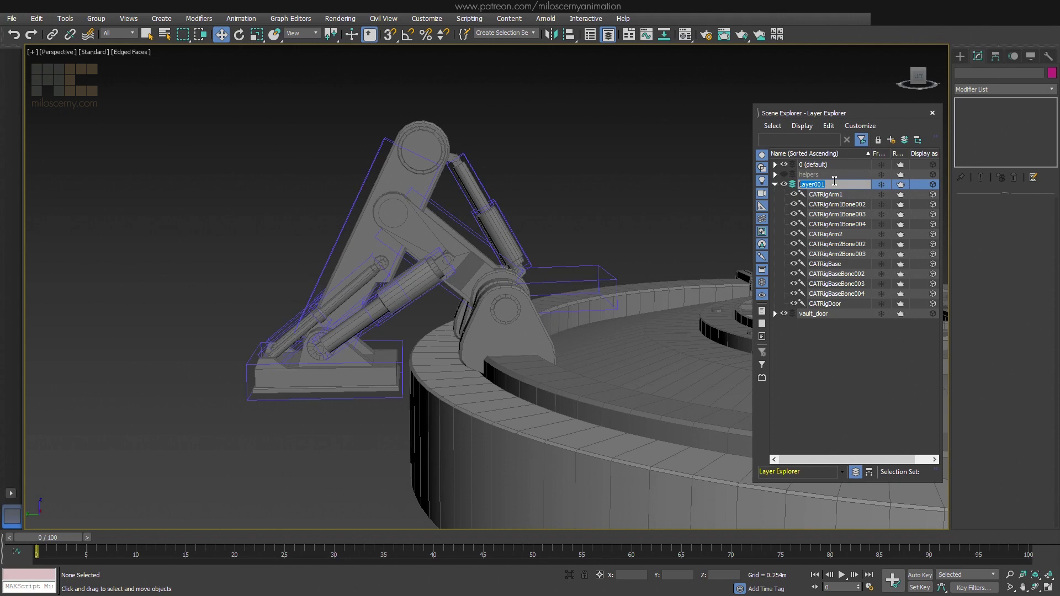
{"action": "middle_click_drag", "start_coordinate": [704, 185], "coordinate": [763, 195]}
{"action": "left_click", "coordinate": [776, 184]}
- Rename the piston bones in A and B pairs, from Piston1A and Piston1B through Piston4A and Piston4B
{"action": "scroll", "coordinate": [354, 397], "scroll_direction": "up", "scroll_amount": 2}
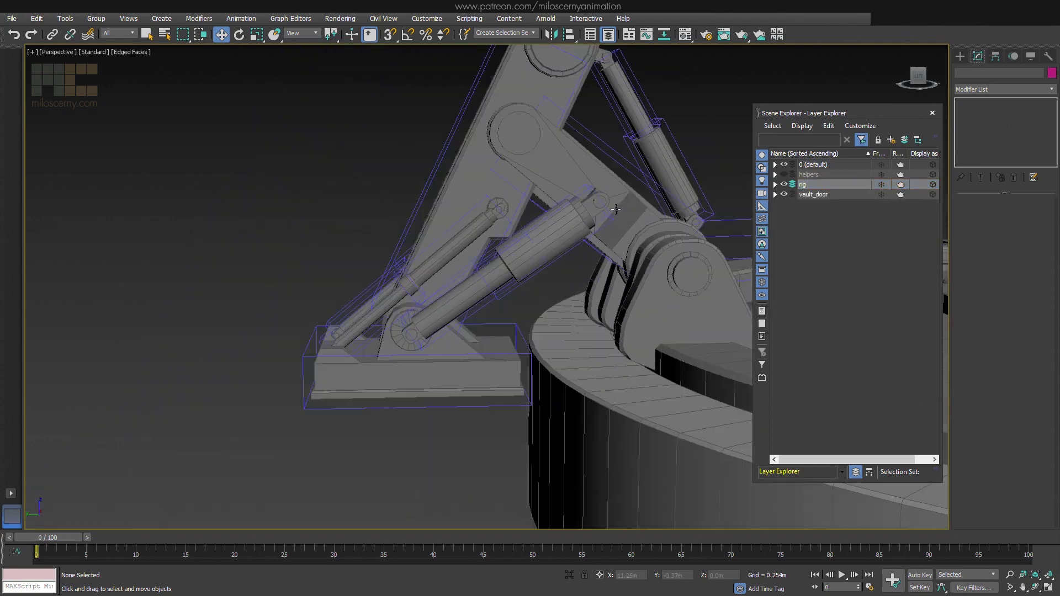
{"action": "middle_click_drag", "start_coordinate": [376, 268], "coordinate": [426, 287], "text": "alt"}
{"action": "left_click", "coordinate": [427, 288]}
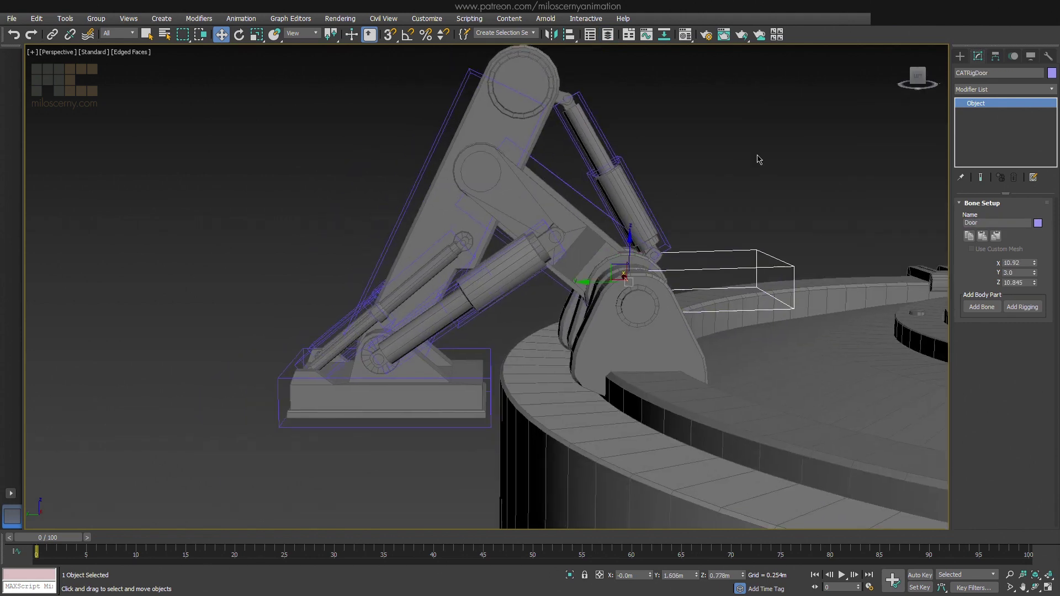
- Apply a Skin modifier to the door_main mesh
{"action": "left_click", "coordinate": [669, 321]}
{"action": "left_click", "coordinate": [985, 60]}
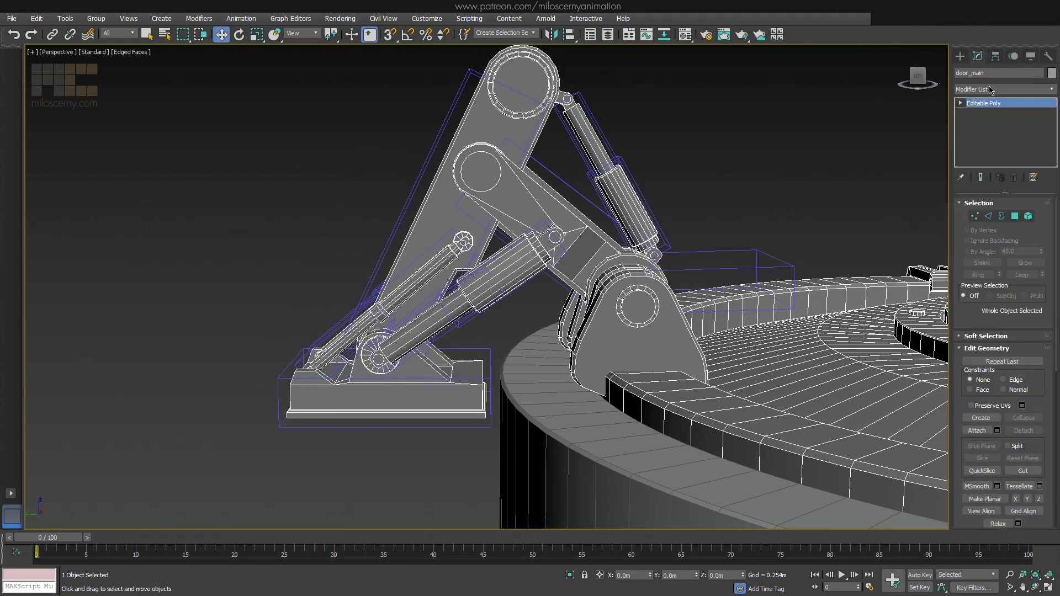
{"action": "left_click", "coordinate": [1022, 90]}
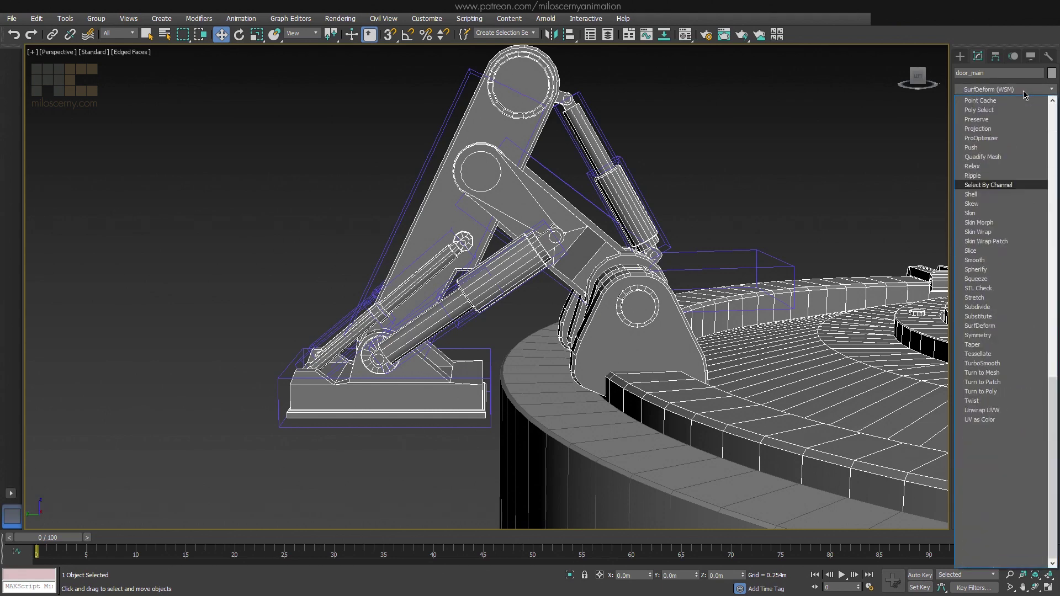
{"action": "left_click", "coordinate": [1005, 213]}
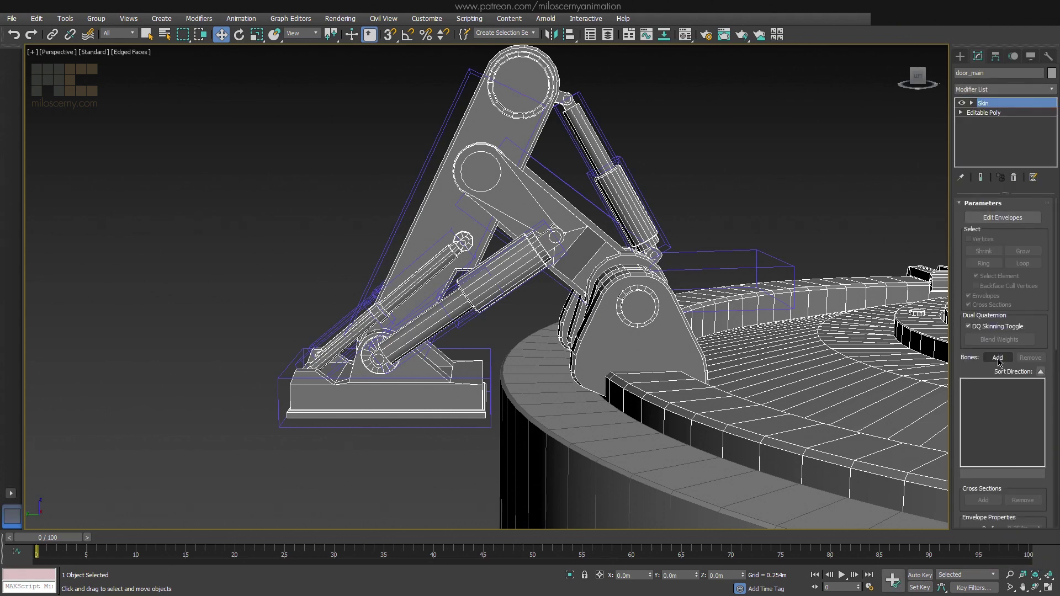
- Add all the bones in the rig layer, from CATRigPiston4B to CATRigArm1, to the Skin modifier
{"action": "left_click", "coordinate": [998, 358]}
{"action": "left_click", "coordinate": [10, 87]}
{"action": "left_click", "coordinate": [78, 208], "text": "shift"}
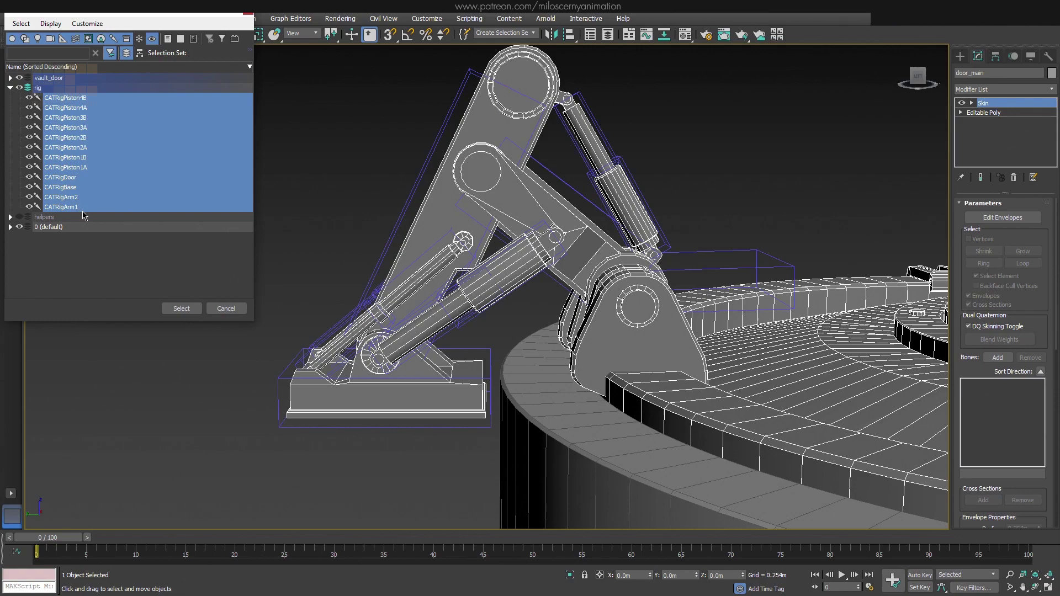
{"action": "left_click", "coordinate": [181, 308]}
- Edit the skin envelopes and give the base block's vertices a weight of 1 to CATRigBase with the Weight Tool
{"action": "scroll", "coordinate": [381, 307], "scroll_direction": "down", "scroll_amount": 4}
{"action": "scroll", "coordinate": [486, 298], "scroll_direction": "up", "scroll_amount": 5}
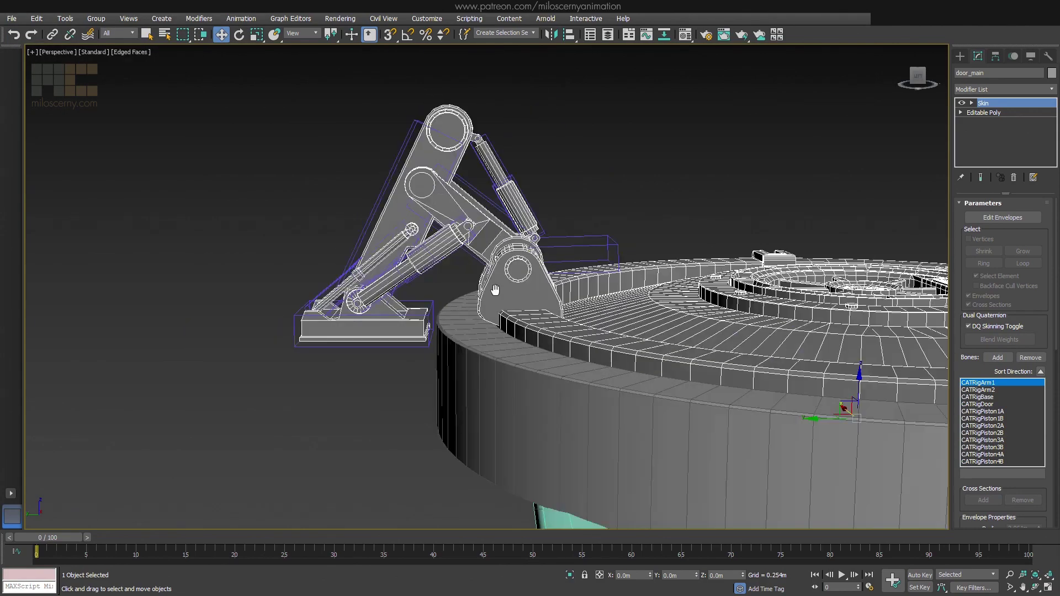
{"action": "middle_click_drag", "start_coordinate": [489, 296], "coordinate": [530, 298], "text": "alt"}
{"action": "left_click", "coordinate": [1002, 217]}
{"action": "middle_click_drag", "start_coordinate": [442, 405], "coordinate": [527, 361], "text": "alt"}
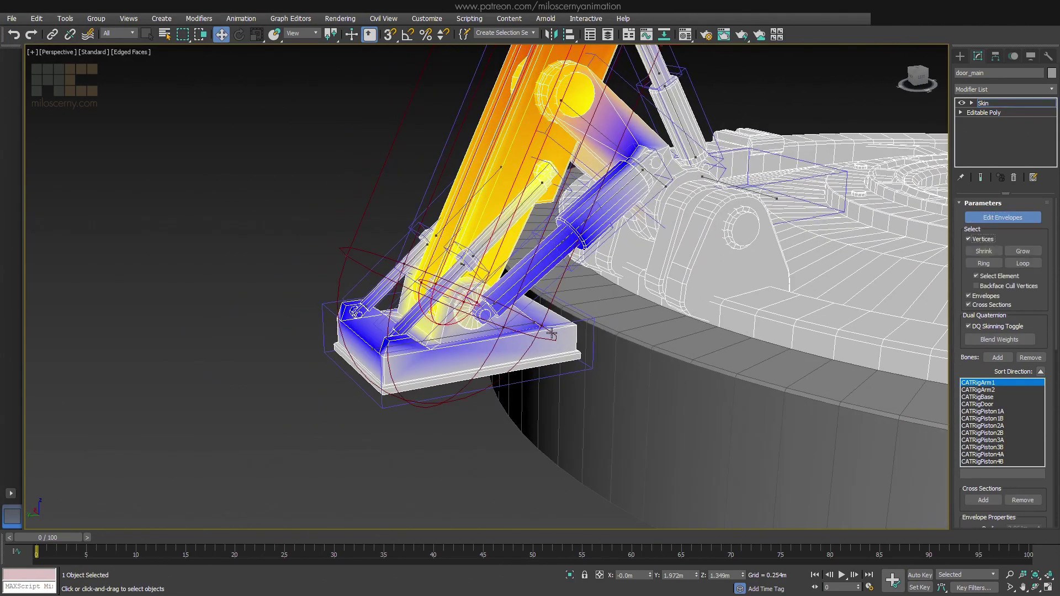
{"action": "scroll", "coordinate": [551, 333], "scroll_direction": "up", "scroll_amount": 4}
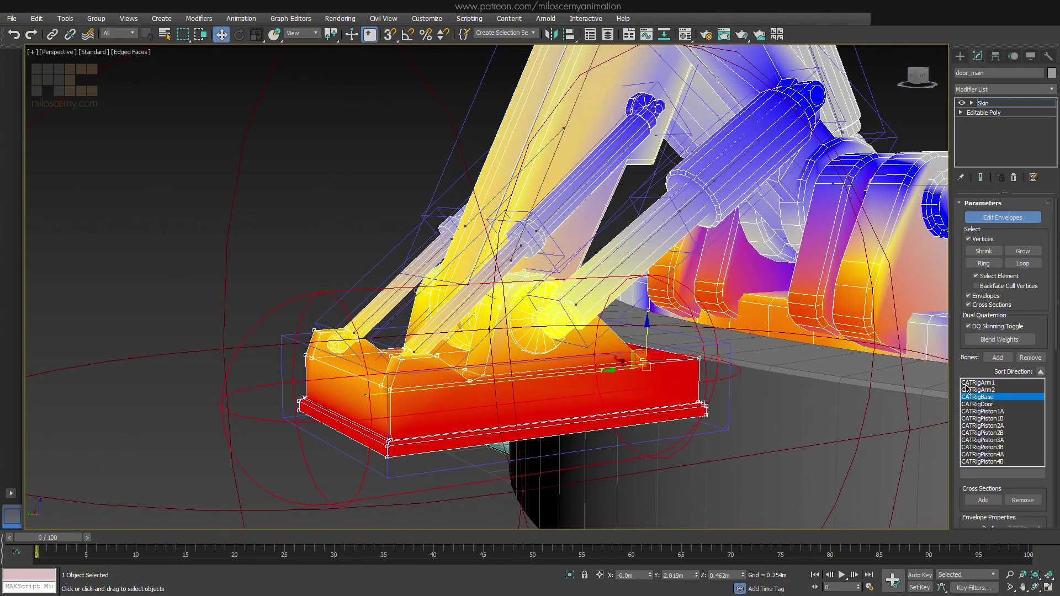
{"action": "scroll", "coordinate": [1002, 387], "scroll_direction": "down", "scroll_amount": 5}
{"action": "left_click", "coordinate": [971, 459]}
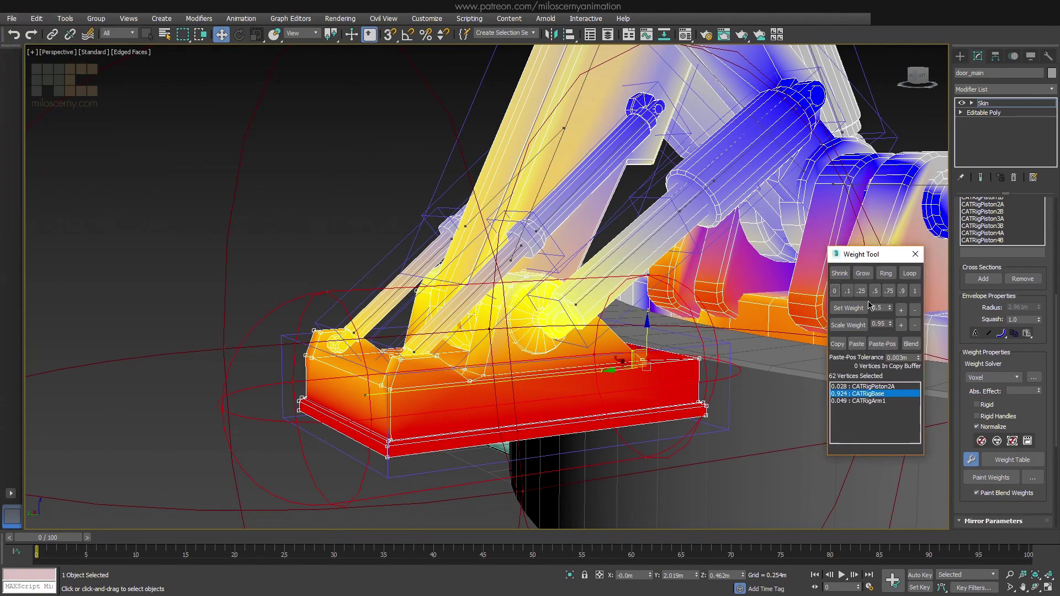
{"action": "middle_click_drag", "start_coordinate": [646, 337], "coordinate": [667, 327], "text": "alt"}
{"action": "left_click", "coordinate": [915, 291]}
- Extend the full CATRigBase weighting to the round hinge caps on the base block
{"action": "middle_click_drag", "start_coordinate": [386, 331], "coordinate": [413, 317], "text": "alt"}
{"action": "scroll", "coordinate": [413, 317], "scroll_direction": "up", "scroll_amount": 3}
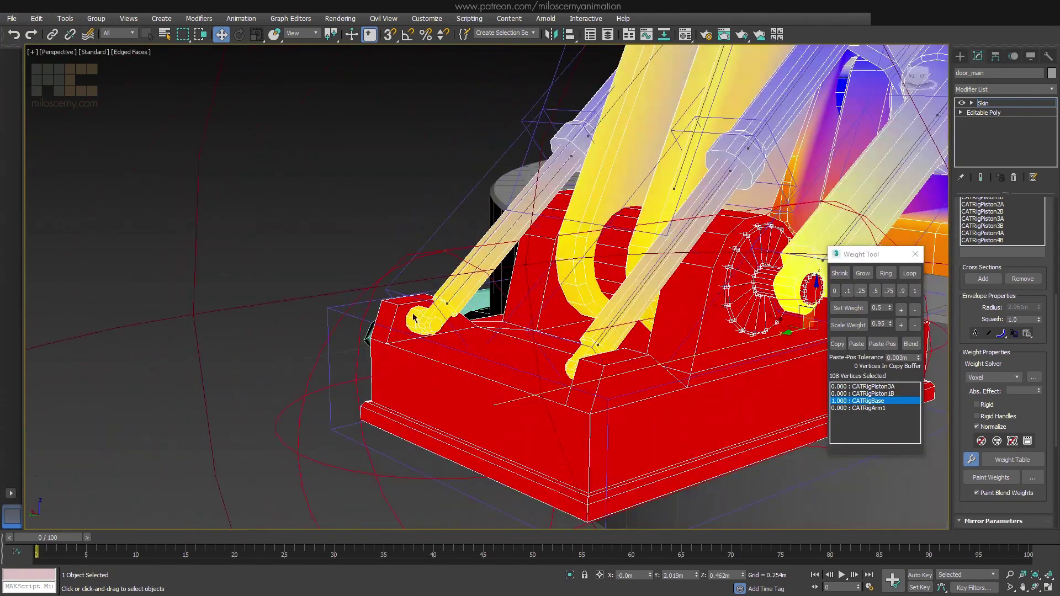
{"action": "middle_click_drag", "start_coordinate": [542, 326], "coordinate": [707, 358], "text": "alt"}
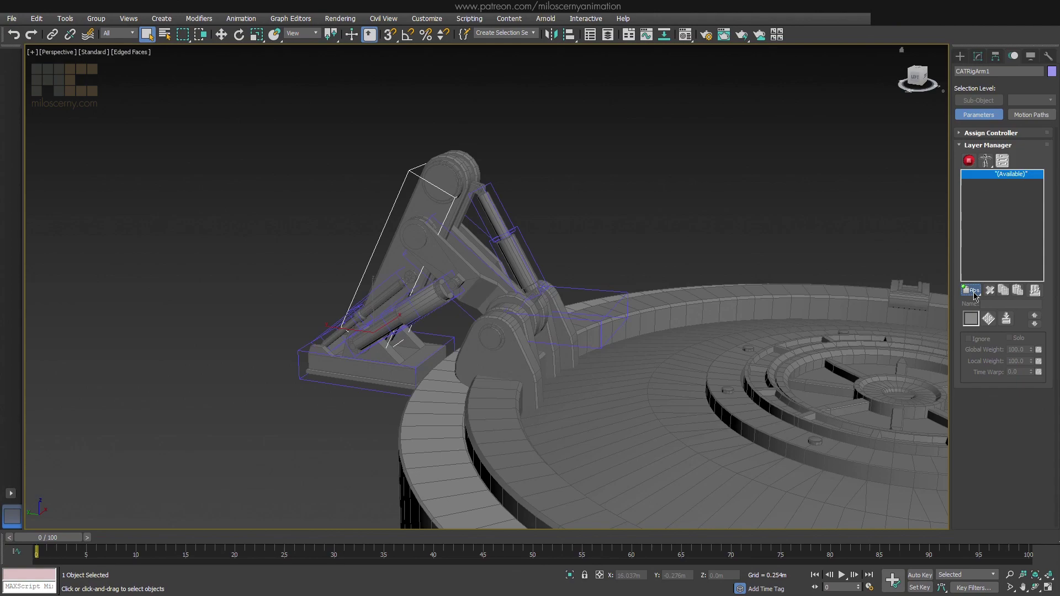
- Add an absolute animation layer, activate animation mode, and test the rotation of the Arm1 bone
{"action": "left_click", "coordinate": [969, 161]}
{"action": "middle_click_drag", "start_coordinate": [653, 217], "coordinate": [687, 246]}
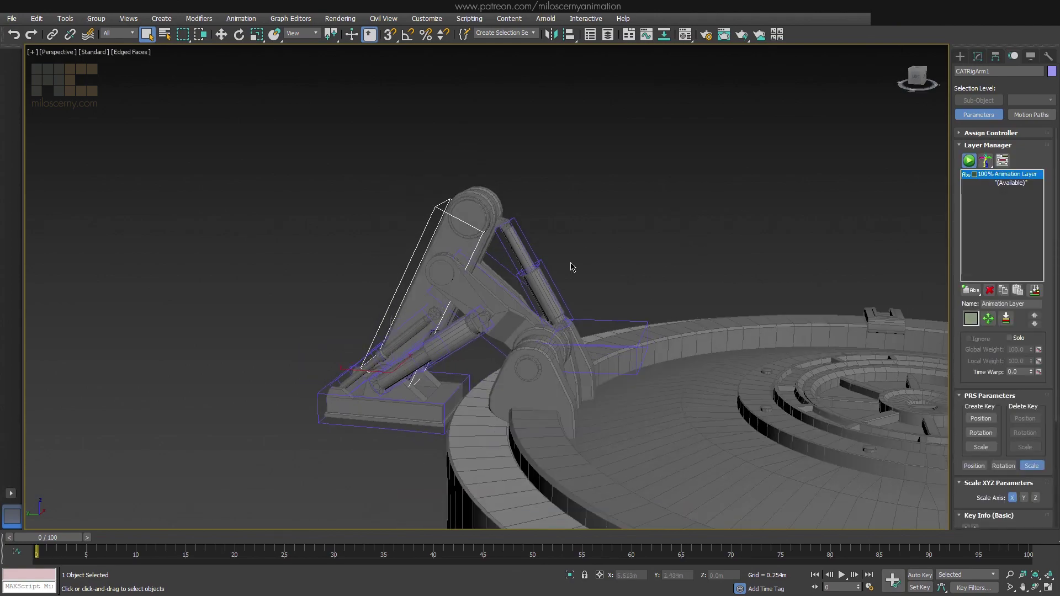
{"action": "middle_click_drag", "start_coordinate": [570, 267], "coordinate": [598, 248]}
{"action": "key", "text": "e"}
{"action": "mouse_move", "coordinate": [467, 358]}
{"action": "left_mouse_down"}
{"action": "mouse_move", "coordinate": [457, 310]}
{"action": "mouse_move", "coordinate": [470, 368]}
{"action": "left_mouse_up"}
{"action": "right_click", "coordinate": [470, 369]}
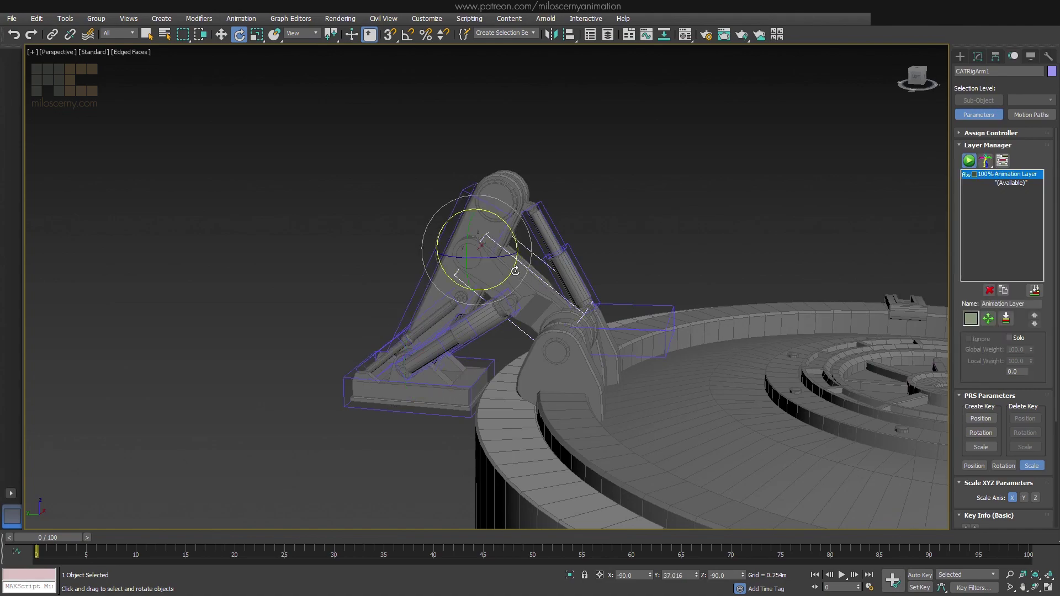
- Test the rotation of the Arm2 and Door bones, and delete the animation layer
{"action": "left_click_drag", "start_coordinate": [514, 237], "coordinate": [503, 278]}
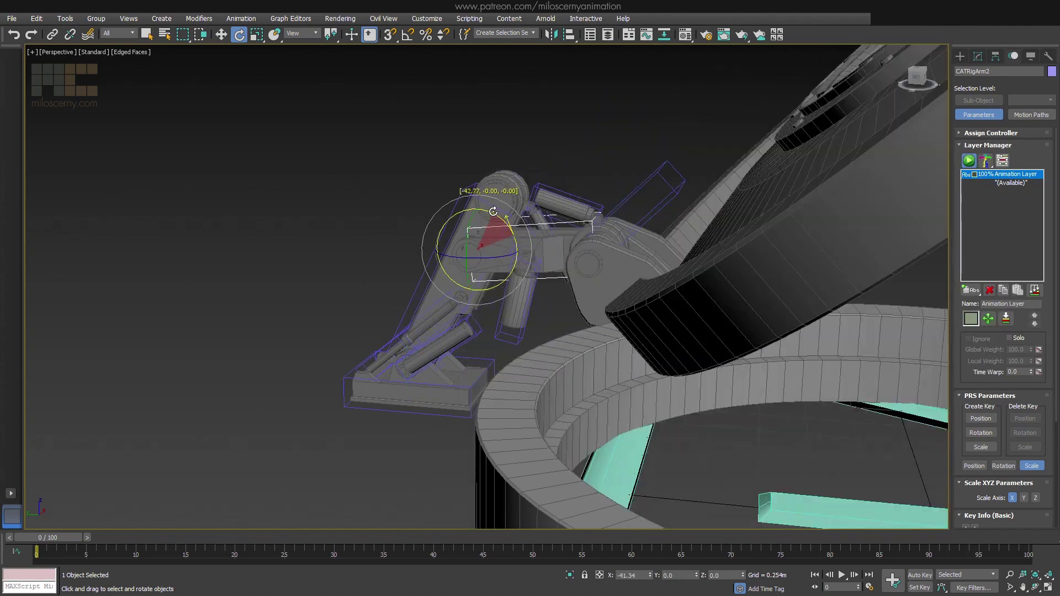
{"action": "left_click_drag", "start_coordinate": [493, 211], "coordinate": [515, 243]}
{"action": "left_click", "coordinate": [637, 334]}
{"action": "left_click_drag", "start_coordinate": [605, 305], "coordinate": [664, 288]}
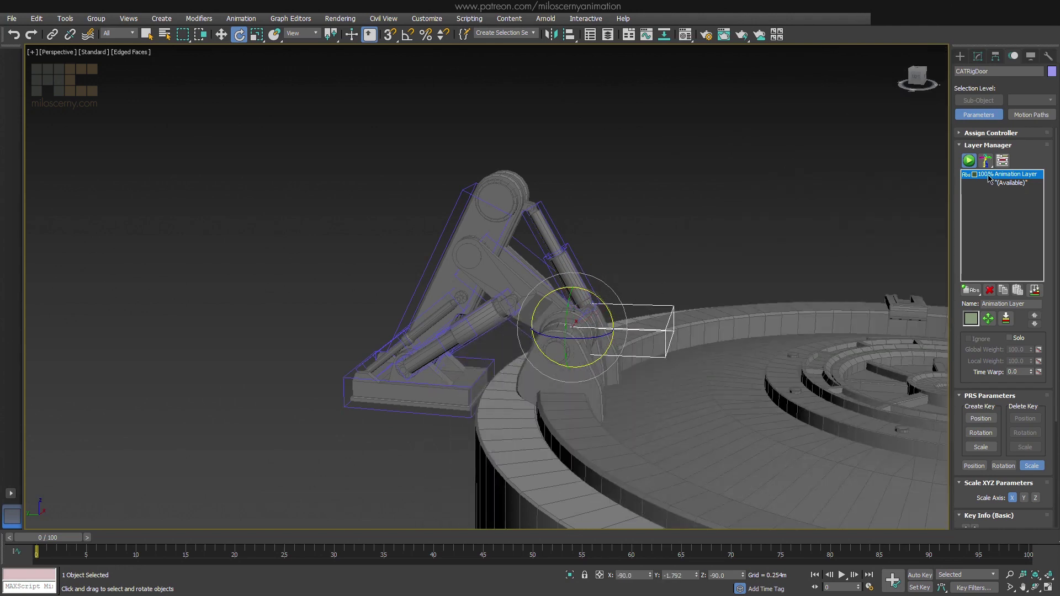
{"action": "left_click", "coordinate": [989, 289]}
- Set the Piston4A bone's setup mode to Animation Controller and enable Additive to Setup Pose in its link settings
{"action": "middle_click_drag", "start_coordinate": [601, 237], "coordinate": [551, 253]}
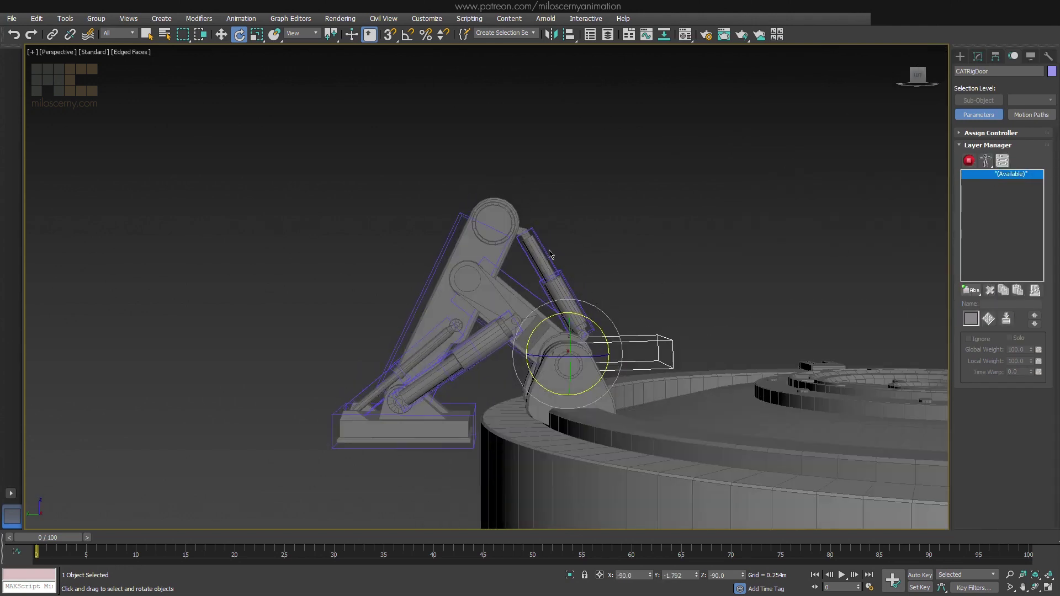
{"action": "scroll", "coordinate": [549, 251], "scroll_direction": "up", "scroll_amount": 2}
{"action": "left_click", "coordinate": [547, 252]}
{"action": "key", "text": "w"}
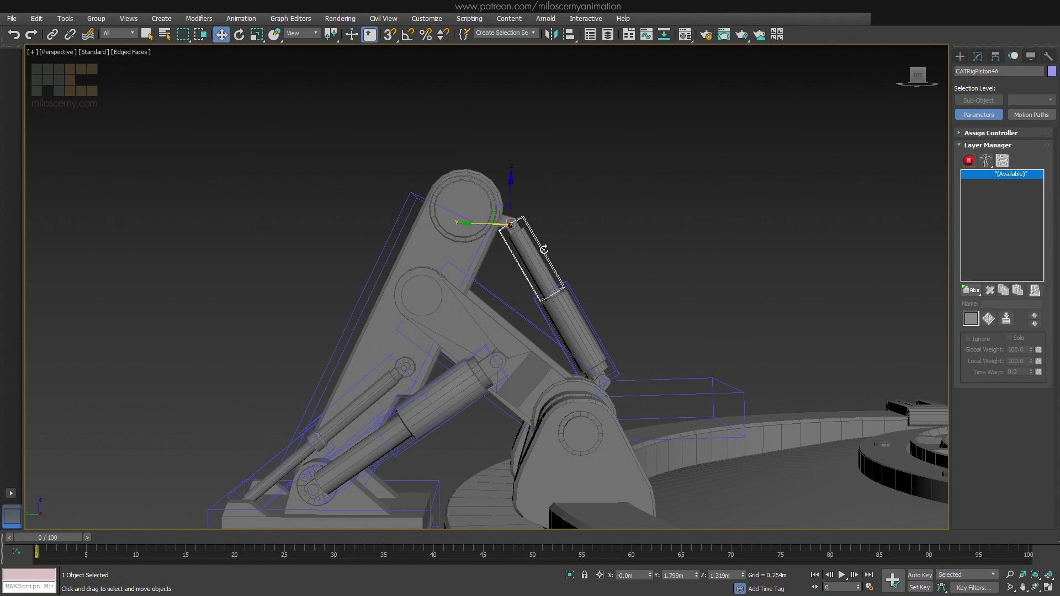
{"action": "left_click", "coordinate": [995, 56]}
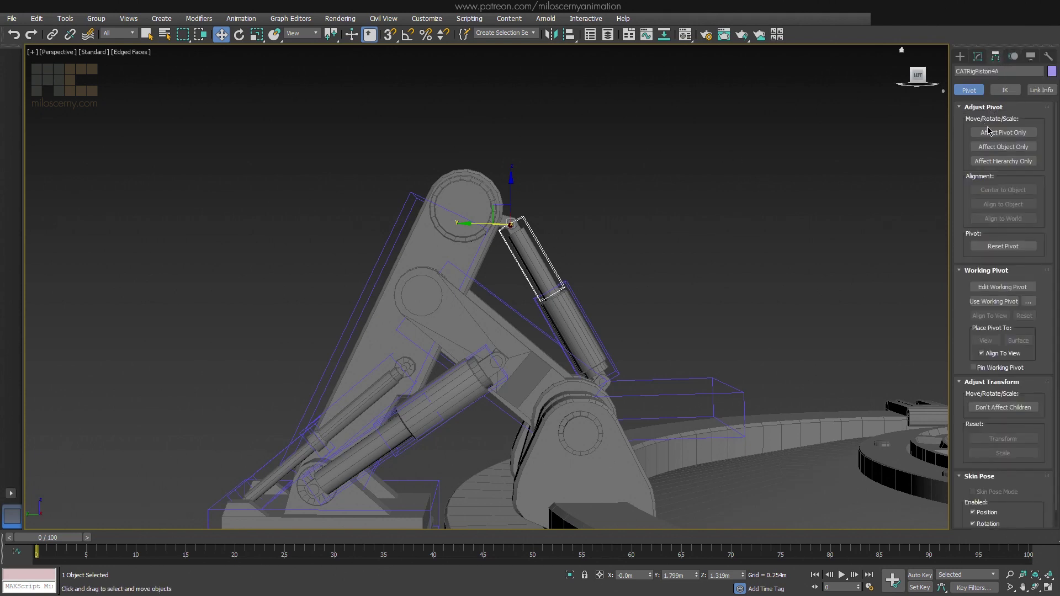
{"action": "left_click", "coordinate": [1035, 92]}
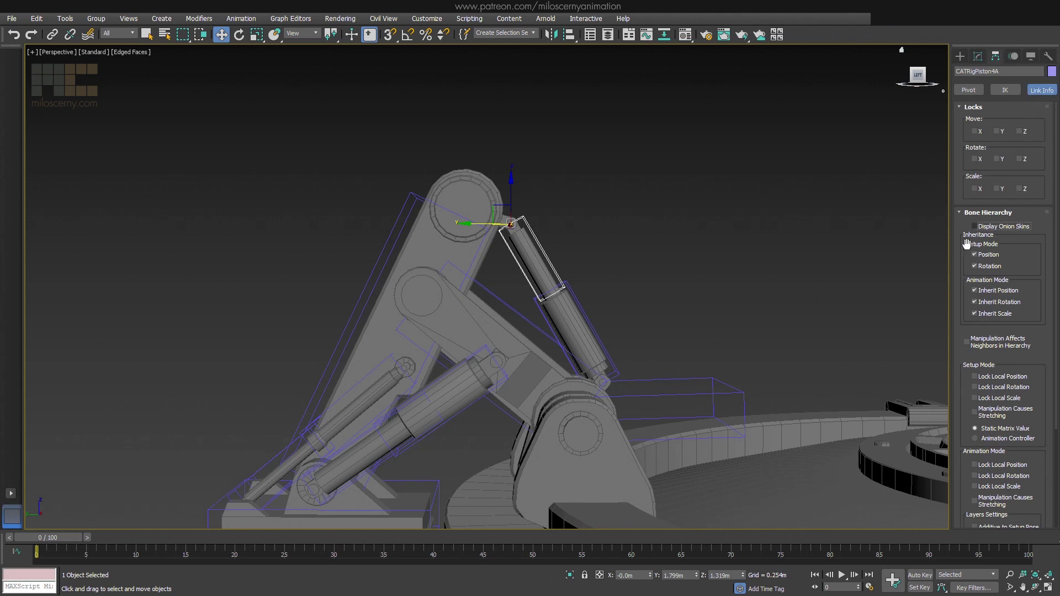
{"action": "scroll", "coordinate": [957, 305], "scroll_direction": "down", "scroll_amount": 5}
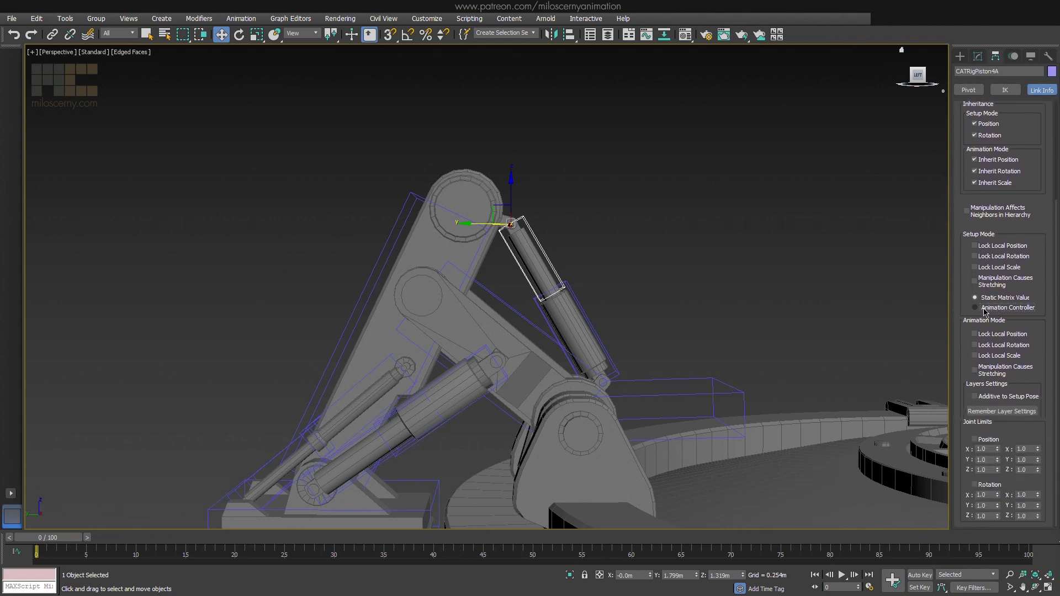
{"action": "left_click", "coordinate": [987, 398]}
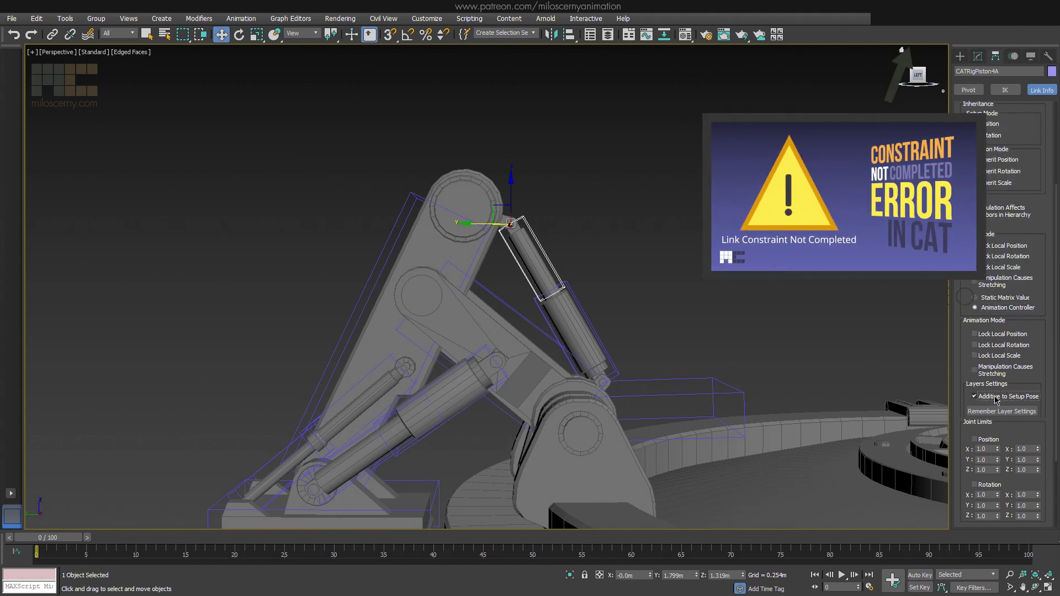
- Assign a LookAt Constraint as the rotation controller in the setup transform of the Piston4A bone
{"action": "scroll", "coordinate": [672, 242], "scroll_direction": "up", "scroll_amount": 5}
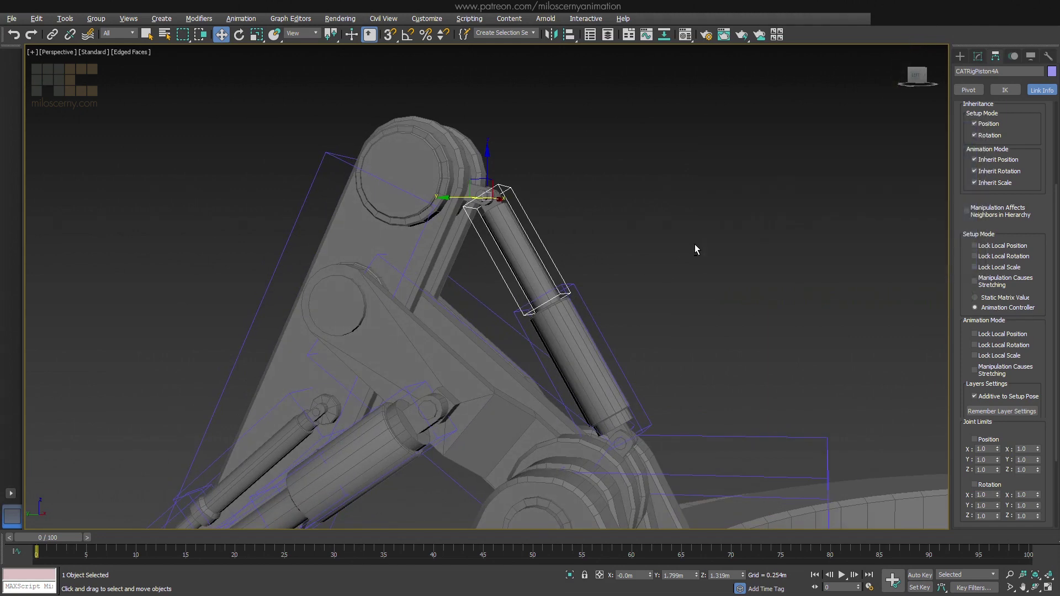
{"action": "left_click", "coordinate": [1013, 56]}
{"action": "middle_click_drag", "start_coordinate": [751, 204], "coordinate": [793, 189]}
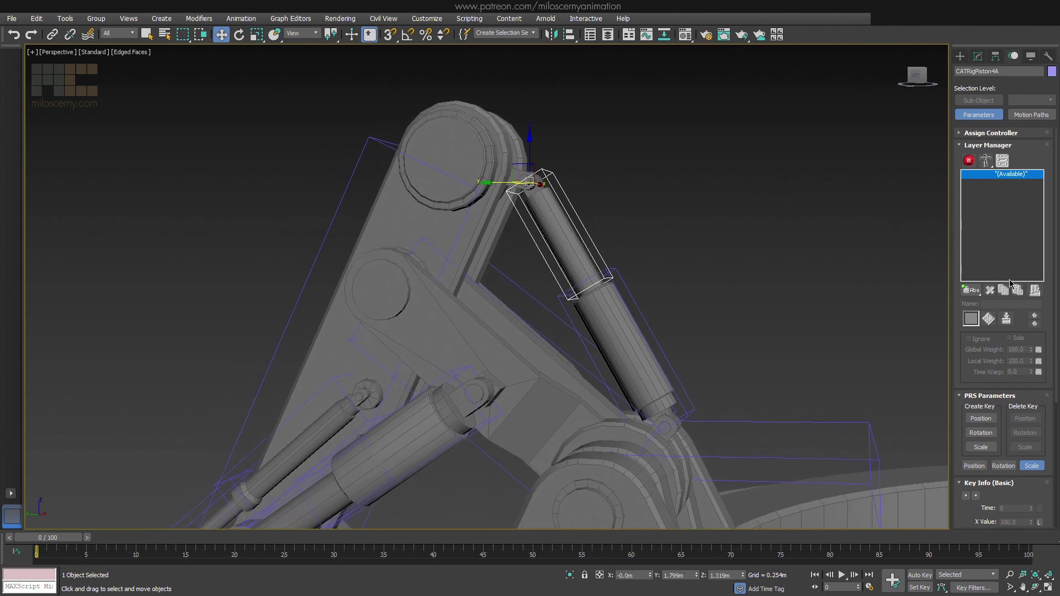
{"action": "left_click", "coordinate": [991, 134]}
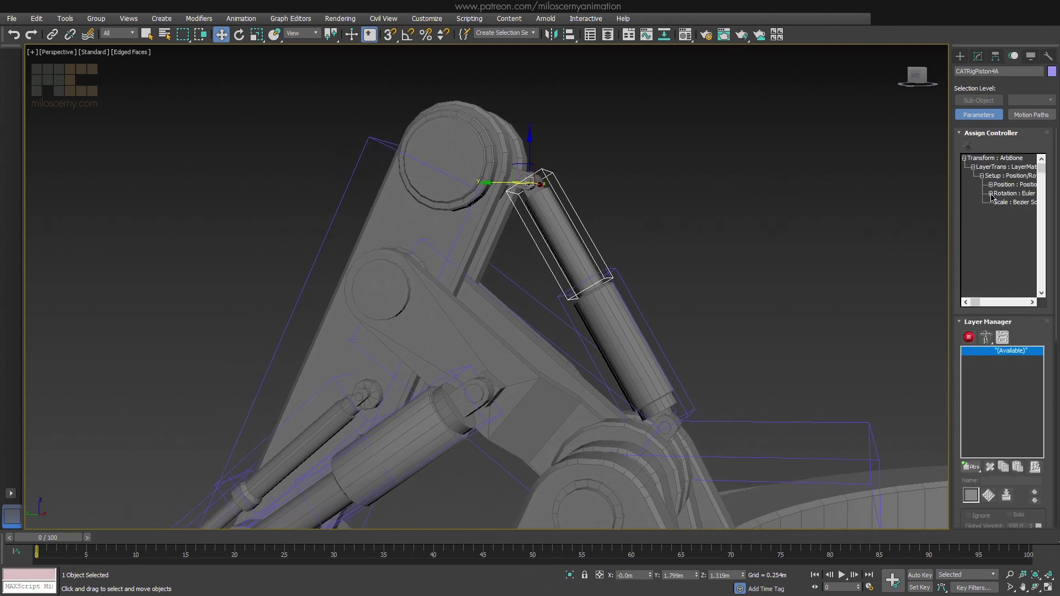
{"action": "left_click", "coordinate": [991, 193]}
{"action": "left_click", "coordinate": [967, 147]}
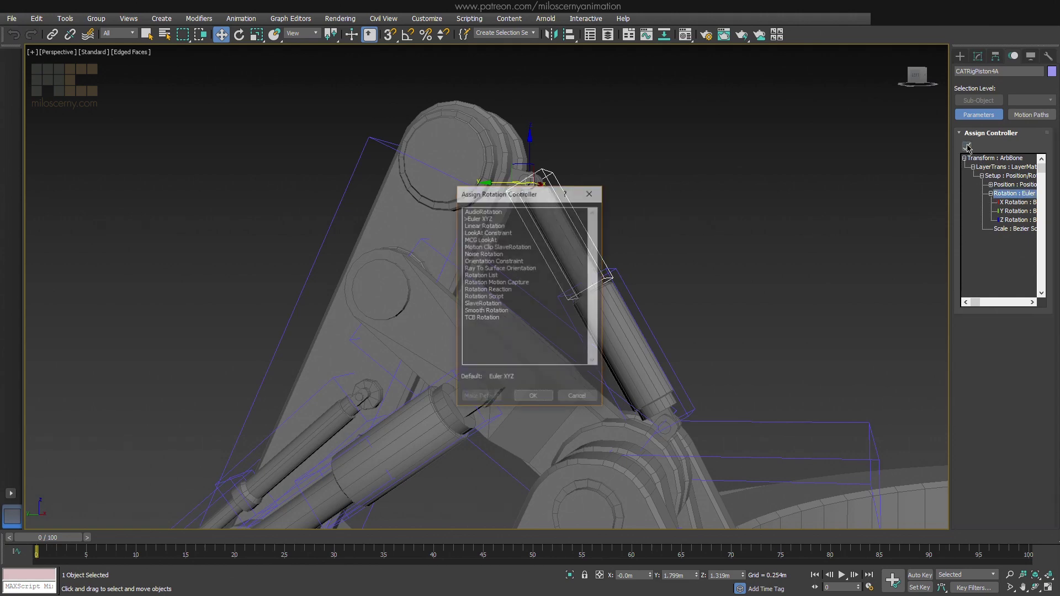
{"action": "left_click", "coordinate": [497, 233]}
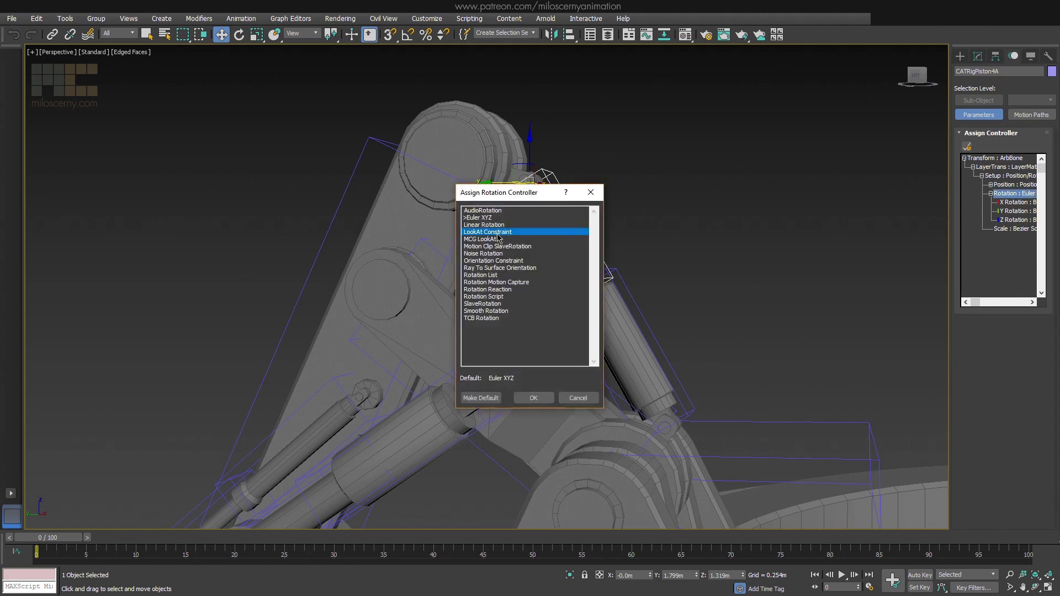
{"action": "left_click", "coordinate": [534, 397]}
- Add the Piston4B bone as Piston4A's LookAt target with Keep Initial Offset enabled
{"action": "scroll", "coordinate": [958, 412], "scroll_direction": "down", "scroll_amount": 5}
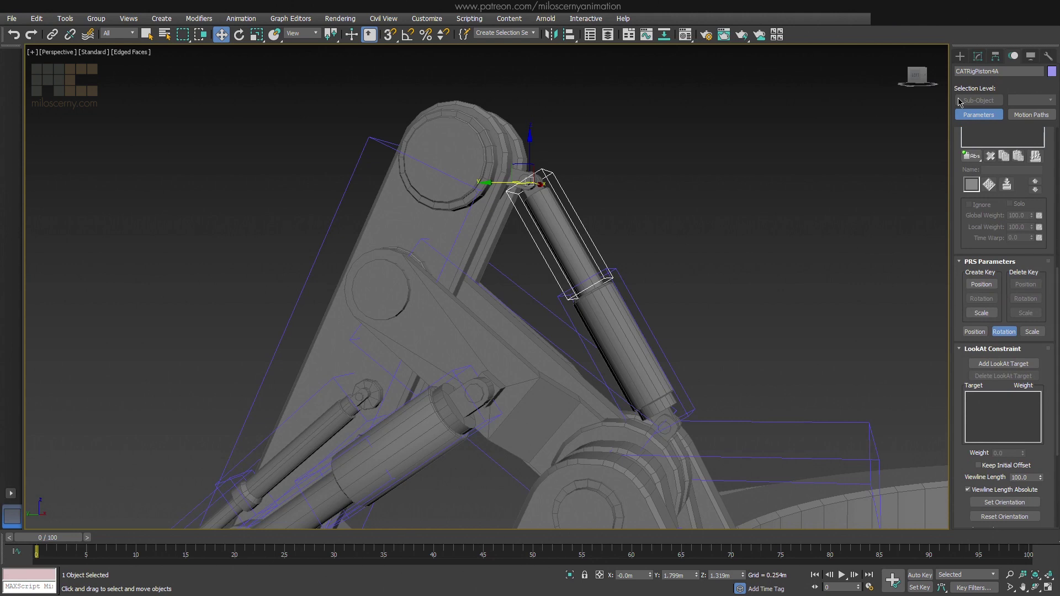
{"action": "left_click", "coordinate": [994, 366]}
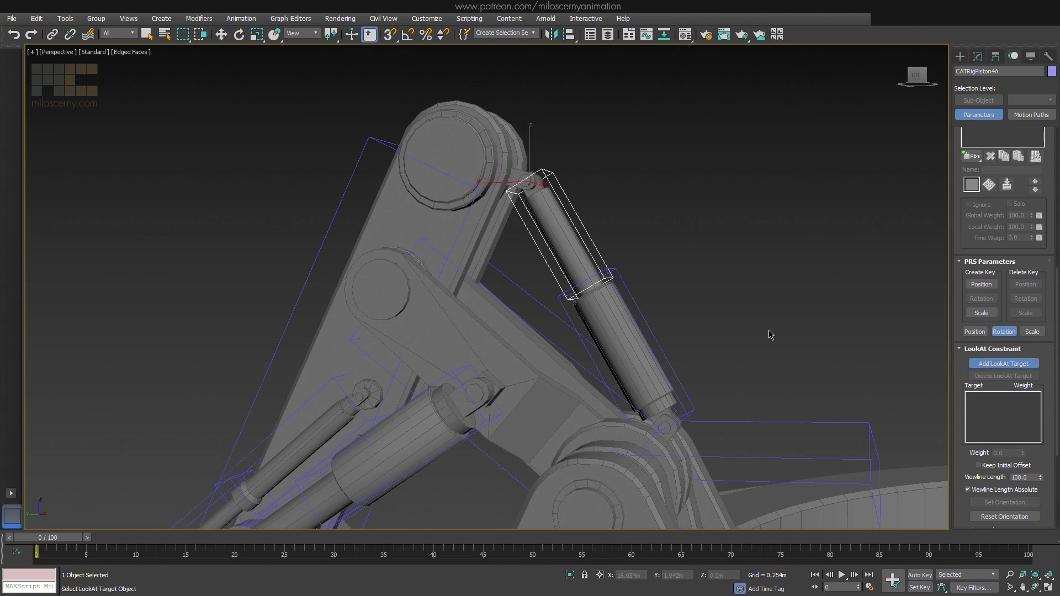
{"action": "left_click", "coordinate": [634, 304]}
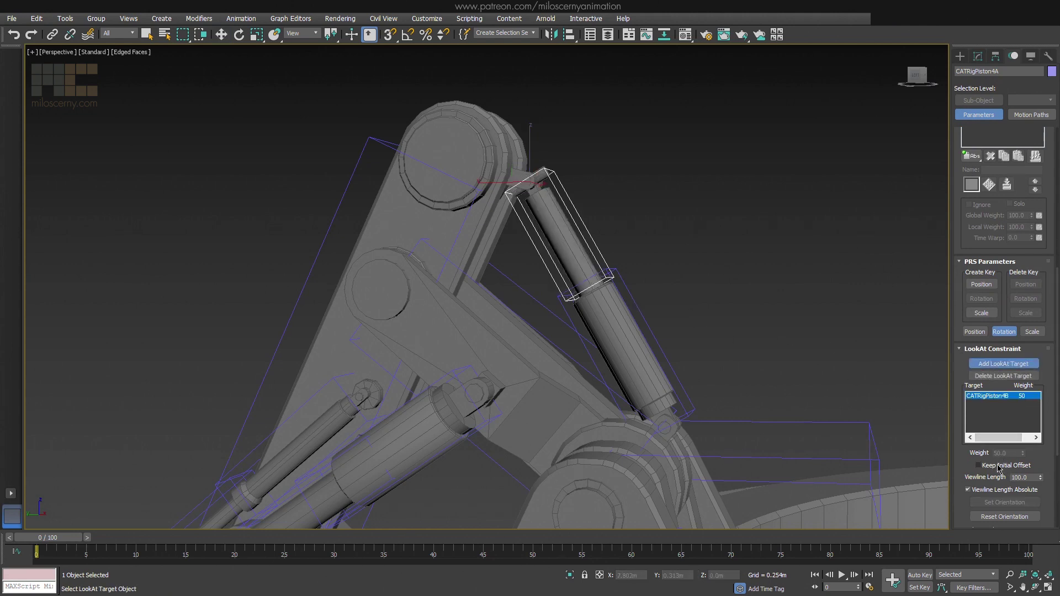
{"action": "left_click", "coordinate": [978, 466]}
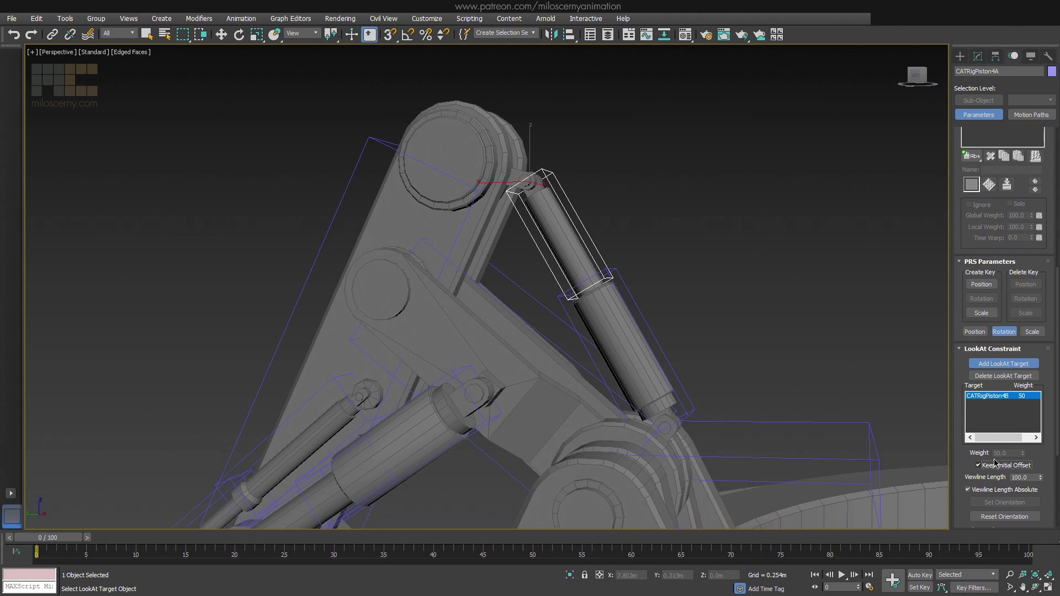
{"action": "left_click", "coordinate": [1003, 363]}
{"action": "scroll", "coordinate": [959, 283], "scroll_direction": "up", "scroll_amount": 5}
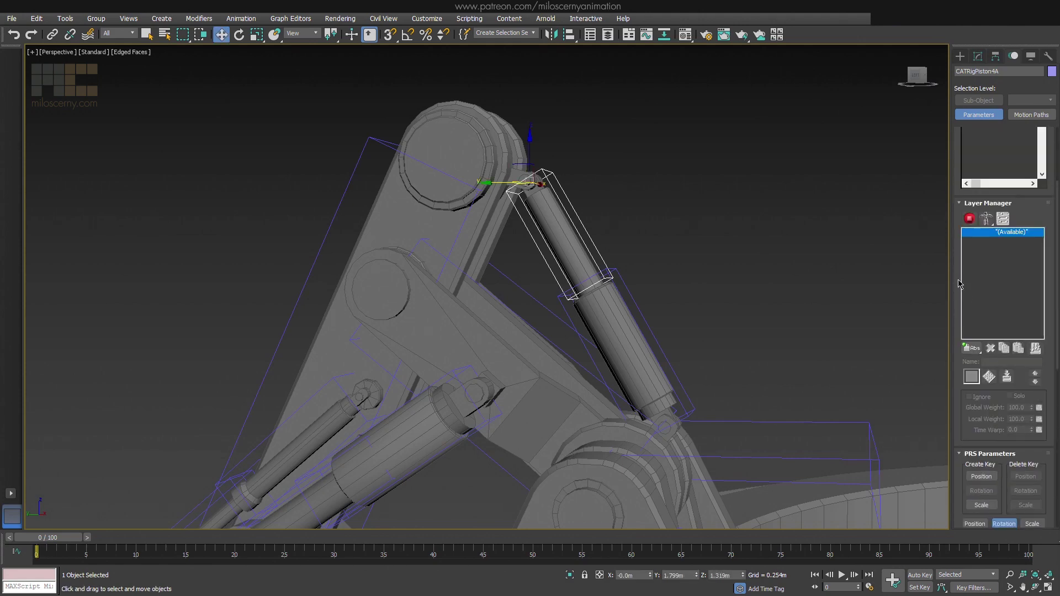
- Test the Piston4A constraint by rotating the Arm2 bone about 34 degrees around X, and cancel the rotation
{"action": "left_click_drag", "start_coordinate": [958, 284], "coordinate": [942, 447]}
{"action": "scroll", "coordinate": [694, 326], "scroll_direction": "down", "scroll_amount": 3}
{"action": "middle_click_drag", "start_coordinate": [694, 326], "coordinate": [695, 281]}
{"action": "left_click", "coordinate": [607, 280]}
{"action": "key", "text": "e"}
{"action": "left_click_drag", "start_coordinate": [538, 240], "coordinate": [553, 275]}
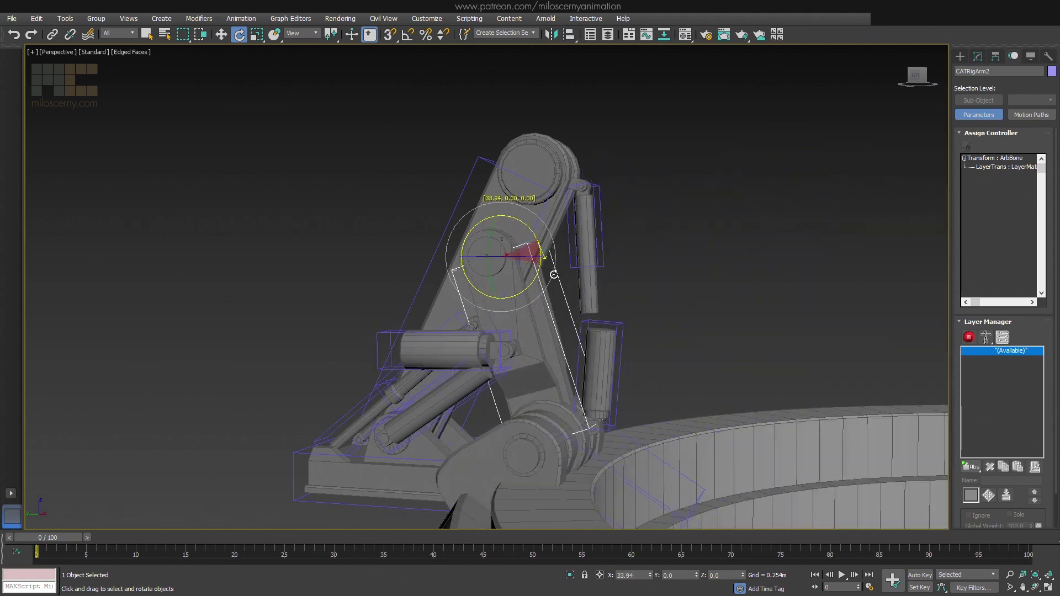
{"action": "scroll", "coordinate": [659, 252], "scroll_direction": "down", "scroll_amount": 4}
- Set the Piston4B bone's setup mode to Animation Controller and enable Additive to Setup Pose in its link settings
{"action": "left_click", "coordinate": [635, 280]}
{"action": "scroll", "coordinate": [652, 303], "scroll_direction": "down", "scroll_amount": 3}
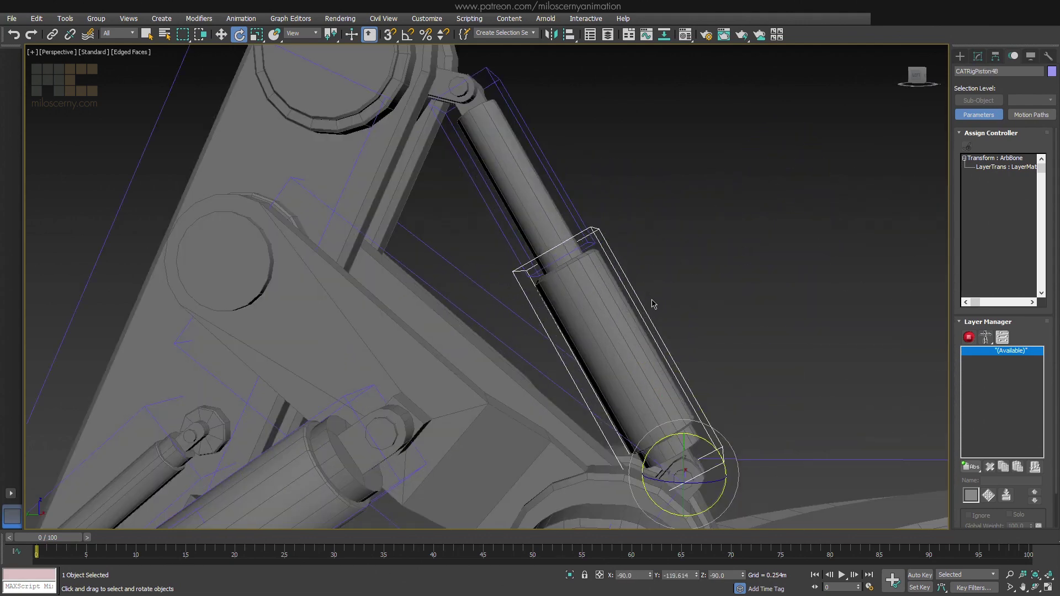
{"action": "left_click", "coordinate": [995, 55]}
{"action": "left_click", "coordinate": [1038, 92]}
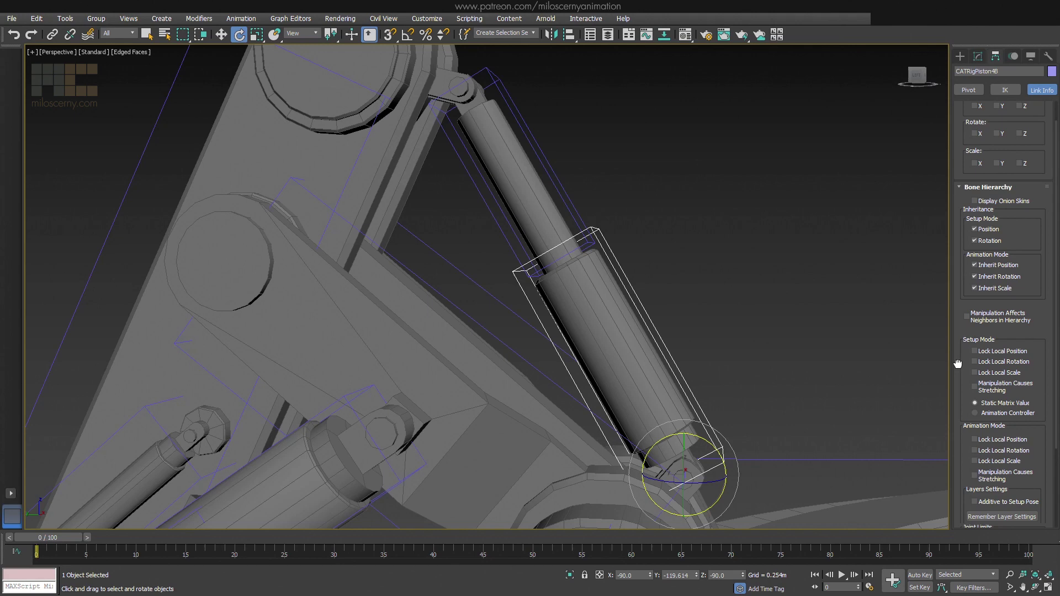
{"action": "scroll", "coordinate": [958, 364], "scroll_direction": "down", "scroll_amount": 3}
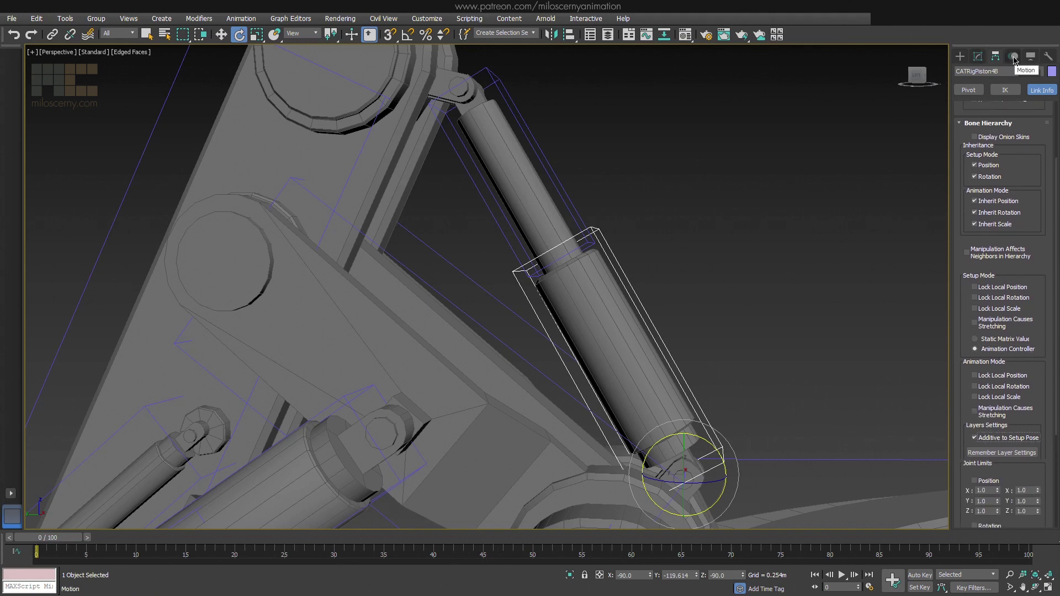
- Assign a LookAt Constraint as the rotation controller in the setup transform of the Piston4B bone
{"action": "left_click", "coordinate": [1014, 57]}
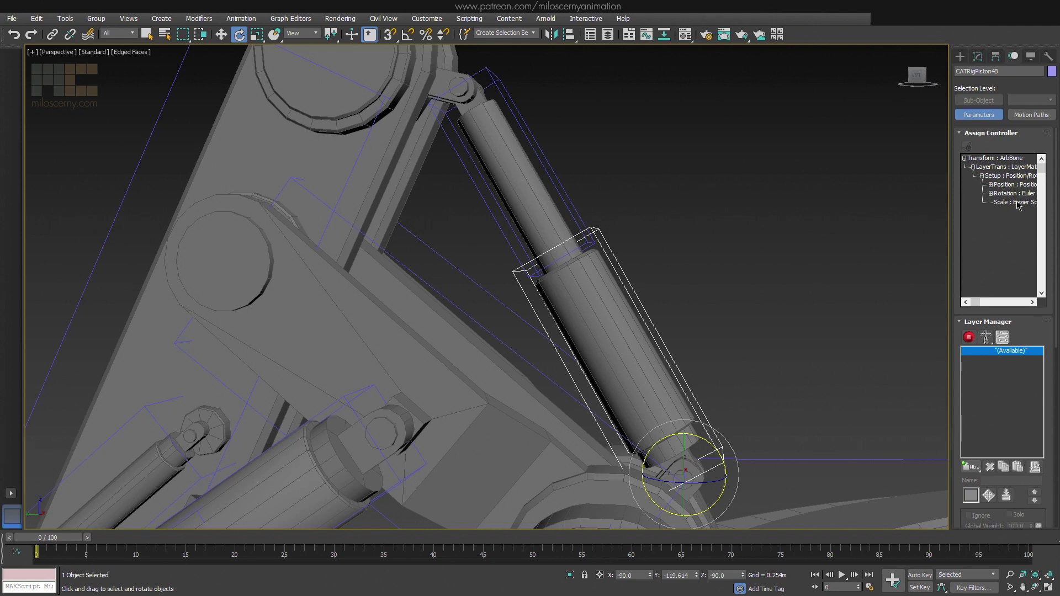
{"action": "left_click", "coordinate": [989, 193]}
{"action": "left_click", "coordinate": [966, 146]}
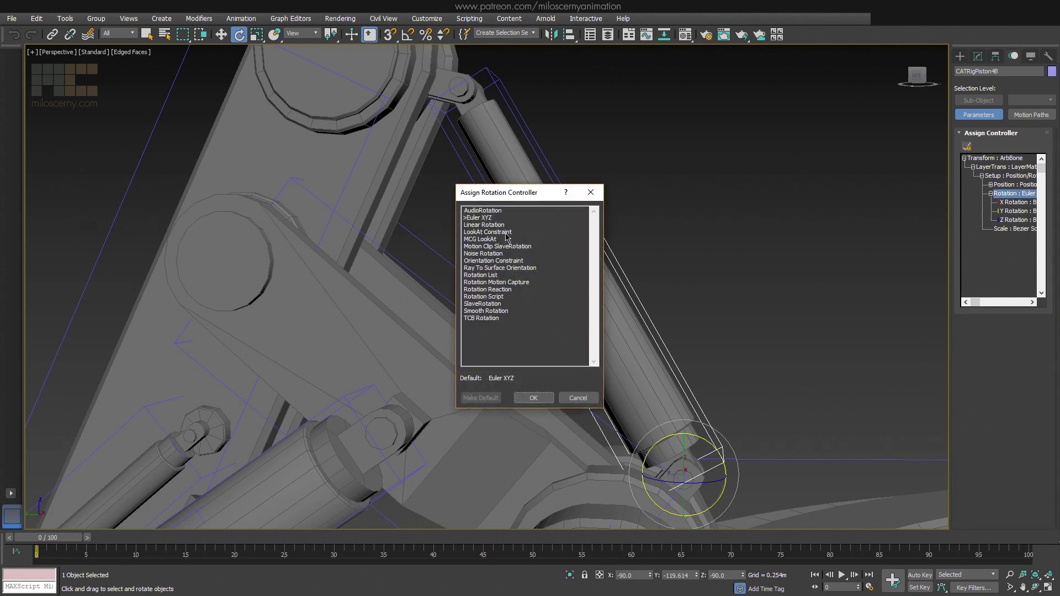
{"action": "double_click", "coordinate": [507, 238]}
{"action": "scroll", "coordinate": [1004, 386], "scroll_direction": "down", "scroll_amount": 5}
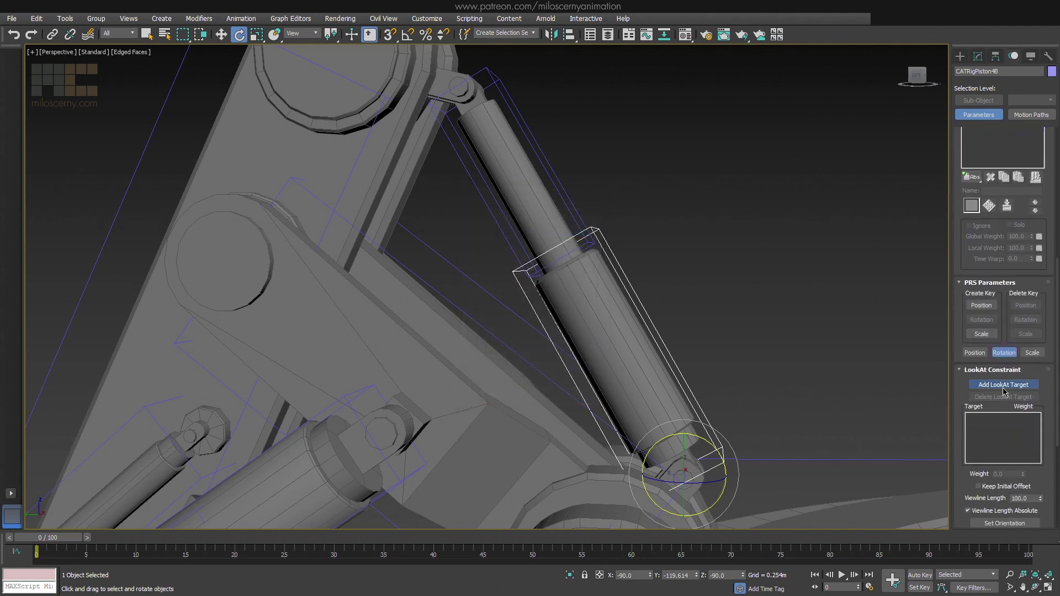
{"action": "left_click", "coordinate": [1003, 385]}
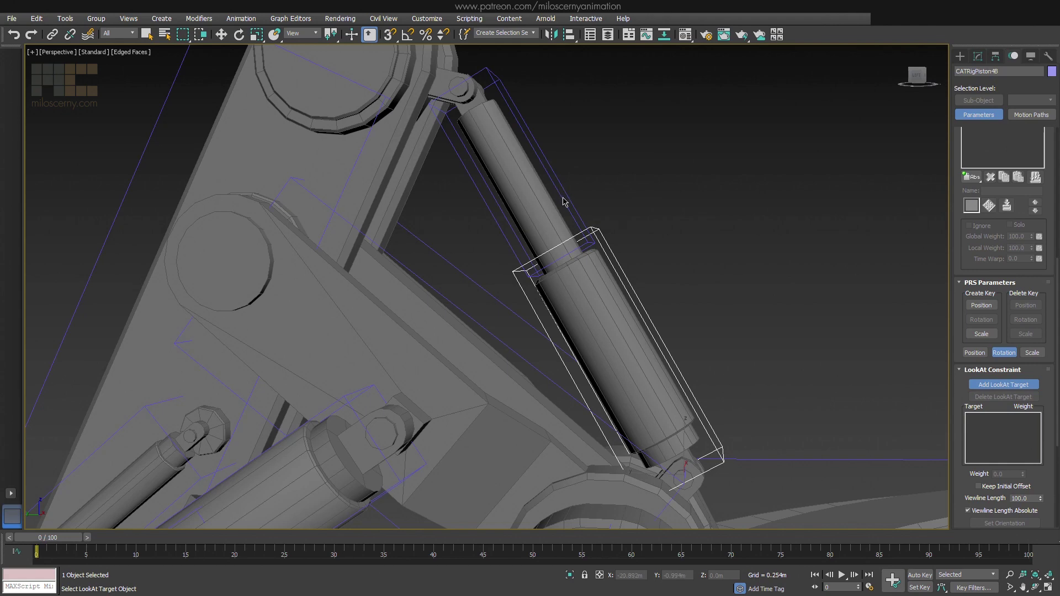
{"action": "key", "text": "w"}
{"action": "middle_click_drag", "start_coordinate": [537, 171], "coordinate": [575, 220]}
{"action": "middle_click_drag", "start_coordinate": [899, 280], "coordinate": [916, 281], "text": "alt"}
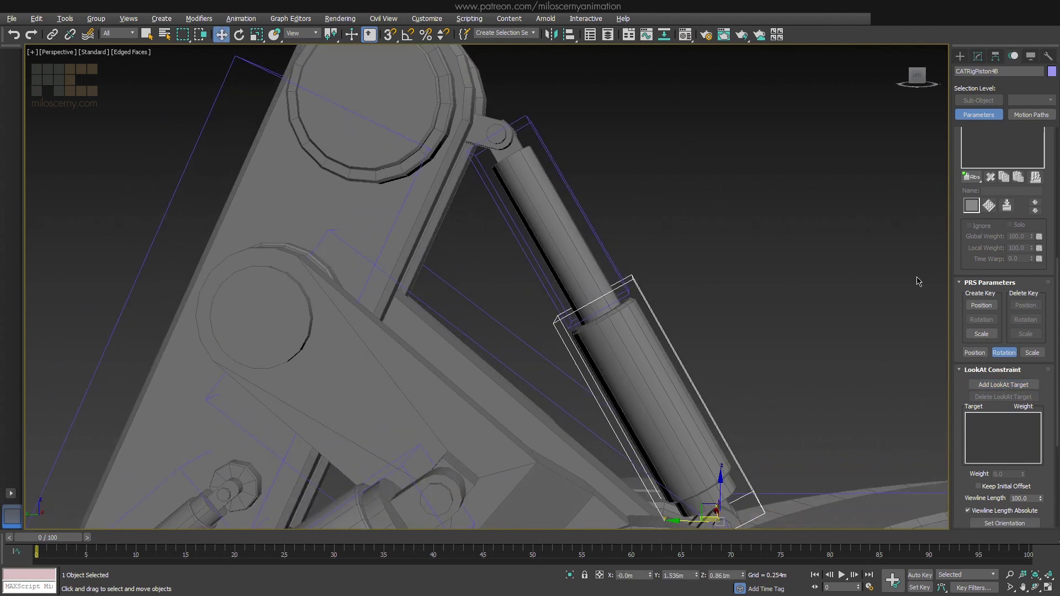
{"action": "scroll", "coordinate": [957, 260], "scroll_direction": "up", "scroll_amount": 5}
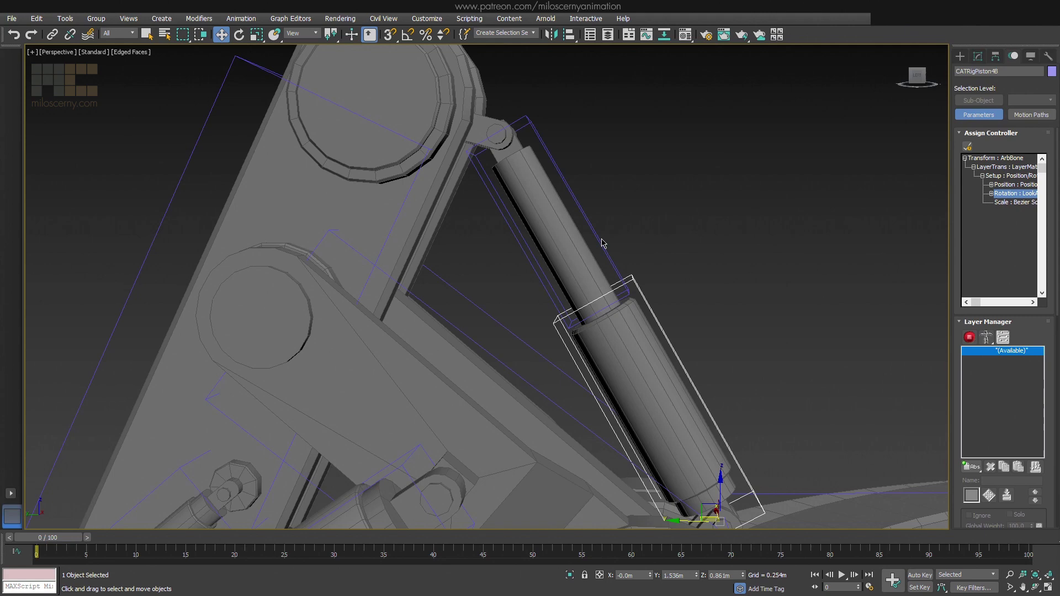
- Add a child bone to the Arm1 bone
{"action": "left_click", "coordinate": [426, 150]}
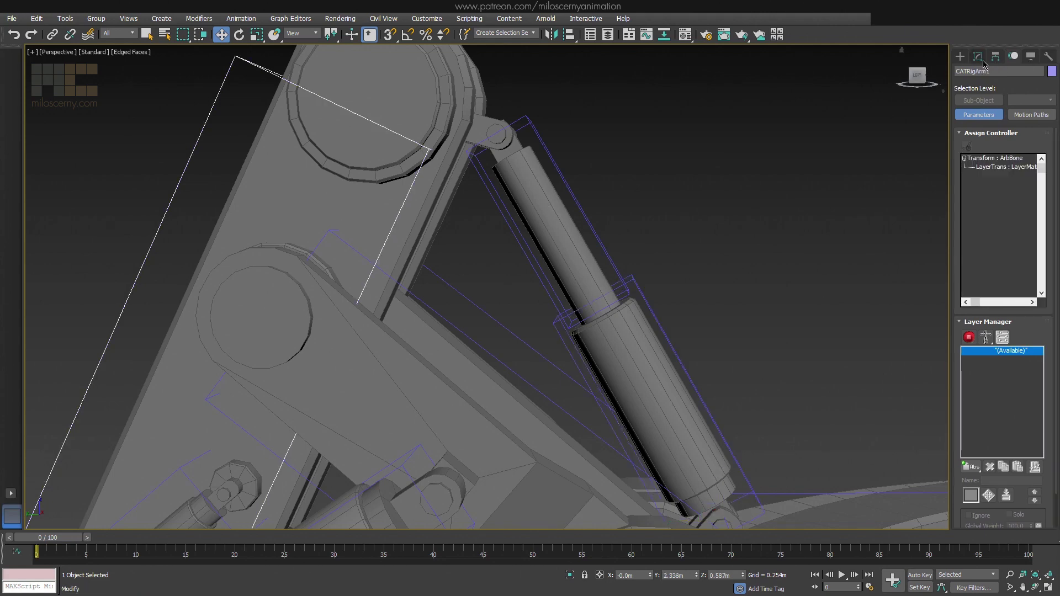
{"action": "left_click", "coordinate": [979, 57]}
{"action": "scroll", "coordinate": [933, 181], "scroll_direction": "down", "scroll_amount": 3}
{"action": "left_click", "coordinate": [982, 307]}
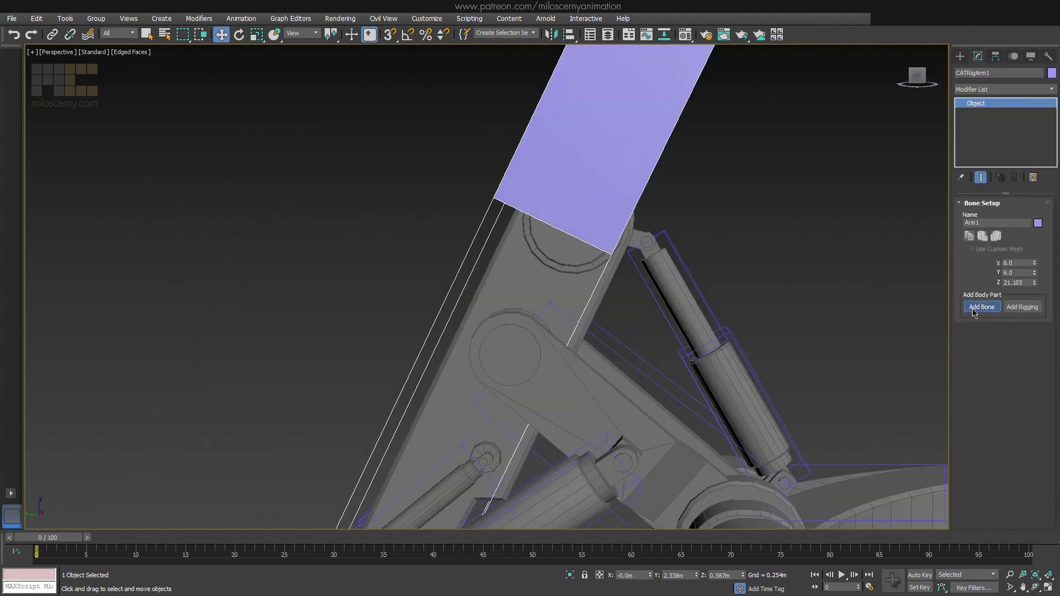
- Align the new Arm1 child bone to the Piston4A bone's pivot point in position and local orientation
{"action": "left_click", "coordinate": [687, 163]}
{"action": "key", "text": "alt+a"}
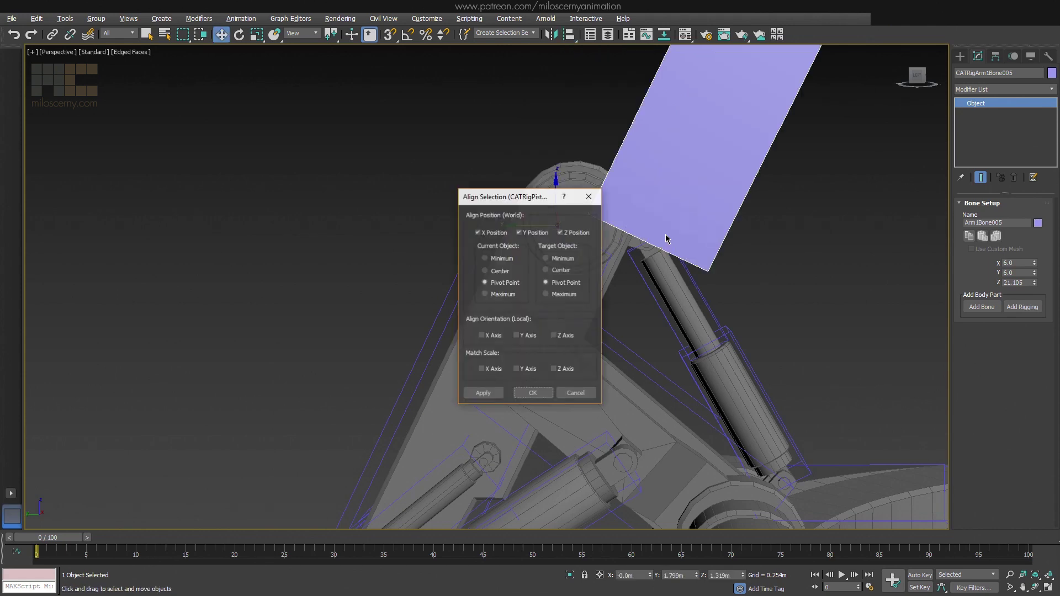
{"action": "left_click", "coordinate": [670, 239]}
{"action": "left_click", "coordinate": [482, 335]}
{"action": "left_click", "coordinate": [517, 336]}
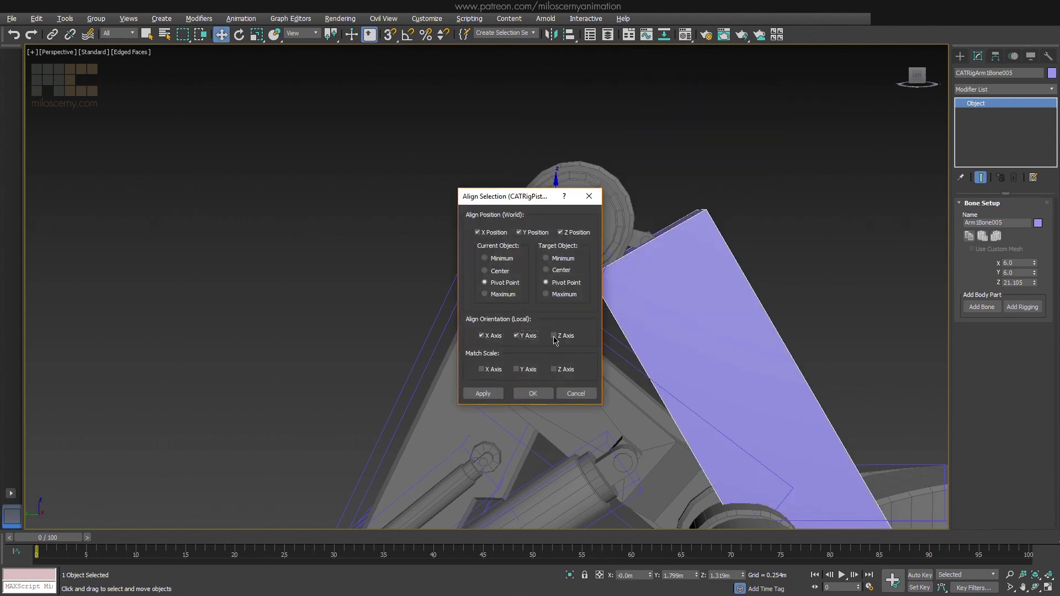
{"action": "left_click", "coordinate": [534, 394]}
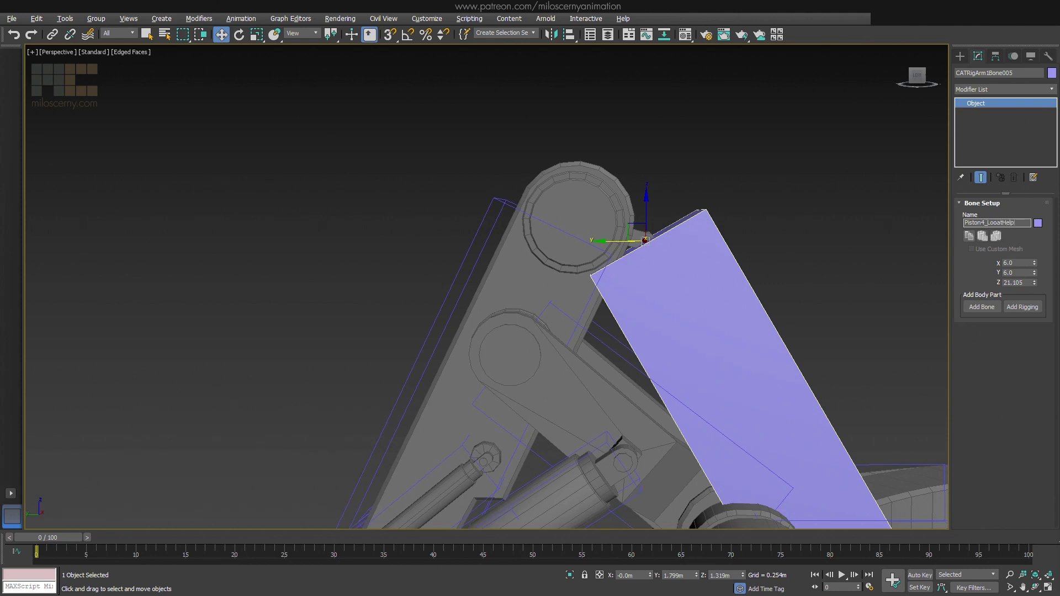
- Name the new bone Piston4_LooatHelper and size it to X 3.0, Y 3.0 and Z 1.055
{"action": "left_click_drag", "start_coordinate": [1033, 284], "coordinate": [1025, 336]}
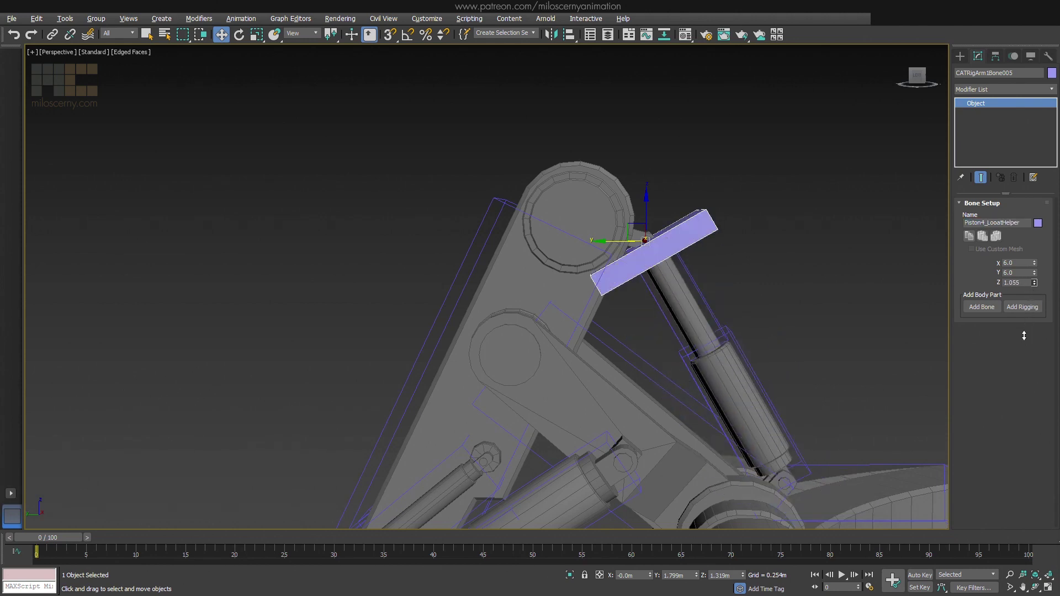
{"action": "key", "text": "Tab"}
{"action": "type", "text": "3"}
{"action": "key", "text": "Return"}
{"action": "middle_click_drag", "start_coordinate": [780, 292], "coordinate": [764, 293], "text": "alt"}
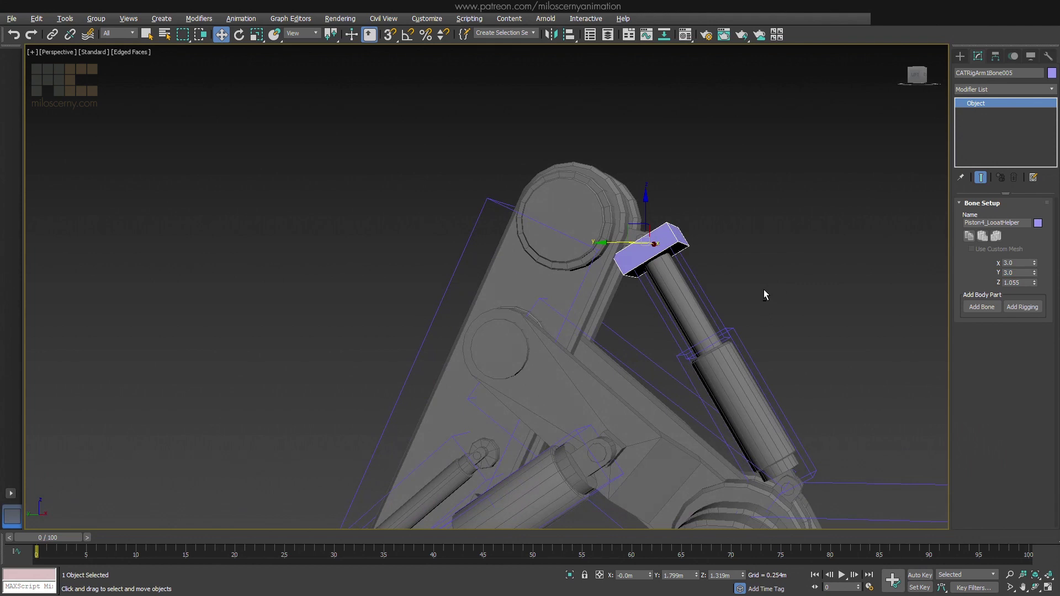
- Add the Piston4_LooatHelper bone as Piston4B's LookAt target with Keep Initial Offset enabled
{"action": "left_click", "coordinate": [739, 338]}
{"action": "left_click", "coordinate": [997, 57]}
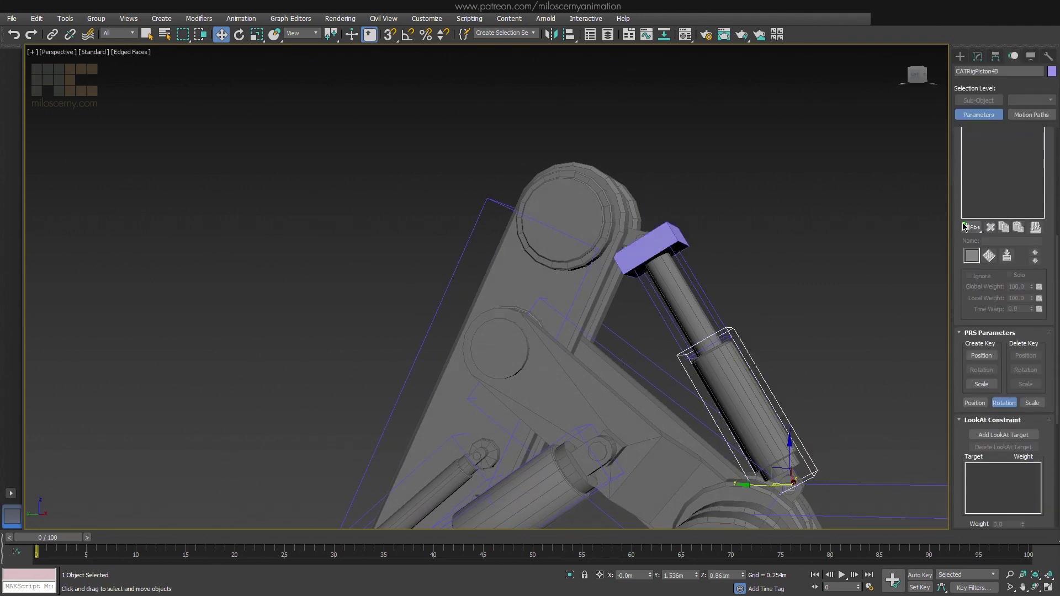
{"action": "scroll", "coordinate": [841, 304], "scroll_direction": "up", "scroll_amount": 2}
{"action": "scroll", "coordinate": [841, 303], "scroll_direction": "up", "scroll_amount": 1}
{"action": "left_click", "coordinate": [1003, 324]}
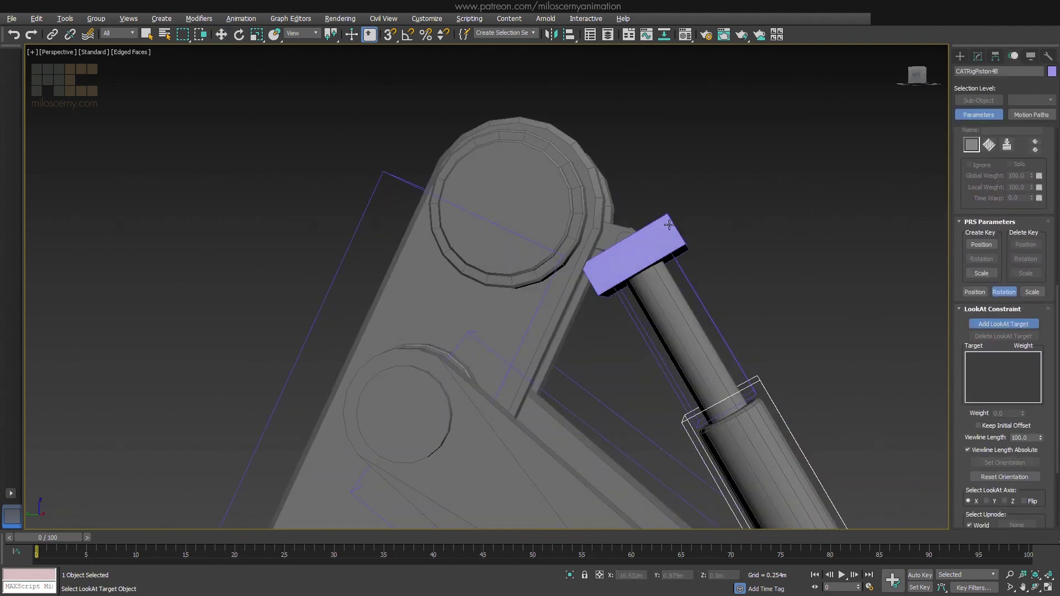
{"action": "left_click", "coordinate": [668, 224]}
{"action": "left_click", "coordinate": [978, 426]}
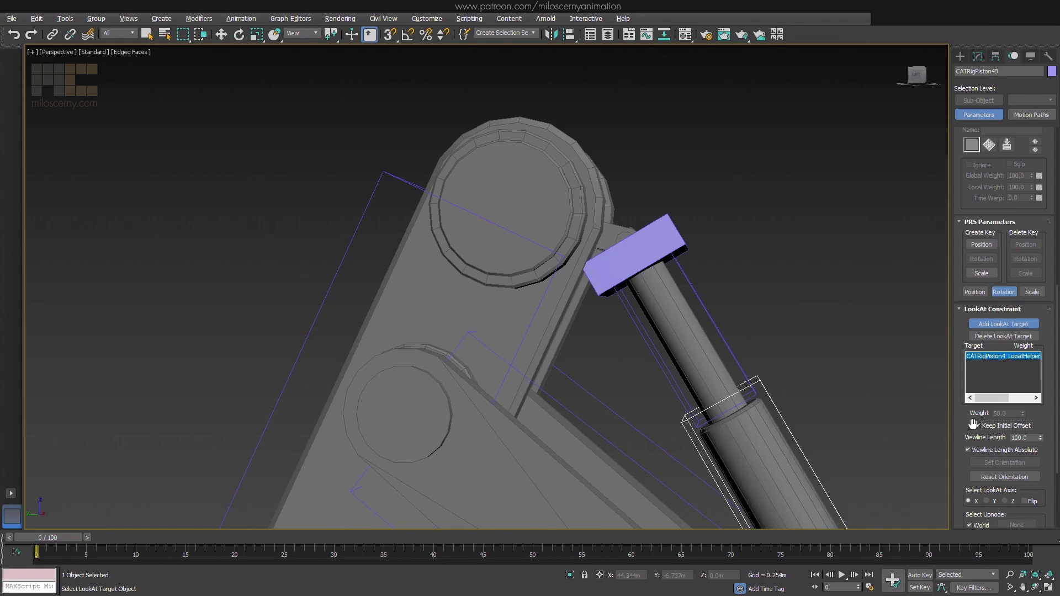
- Test both upper piston constraints by rotating the Arm2 bone, and cancel the rotation
{"action": "scroll", "coordinate": [710, 301], "scroll_direction": "down", "scroll_amount": 3}
{"action": "left_click", "coordinate": [601, 343]}
{"action": "key", "text": "e"}
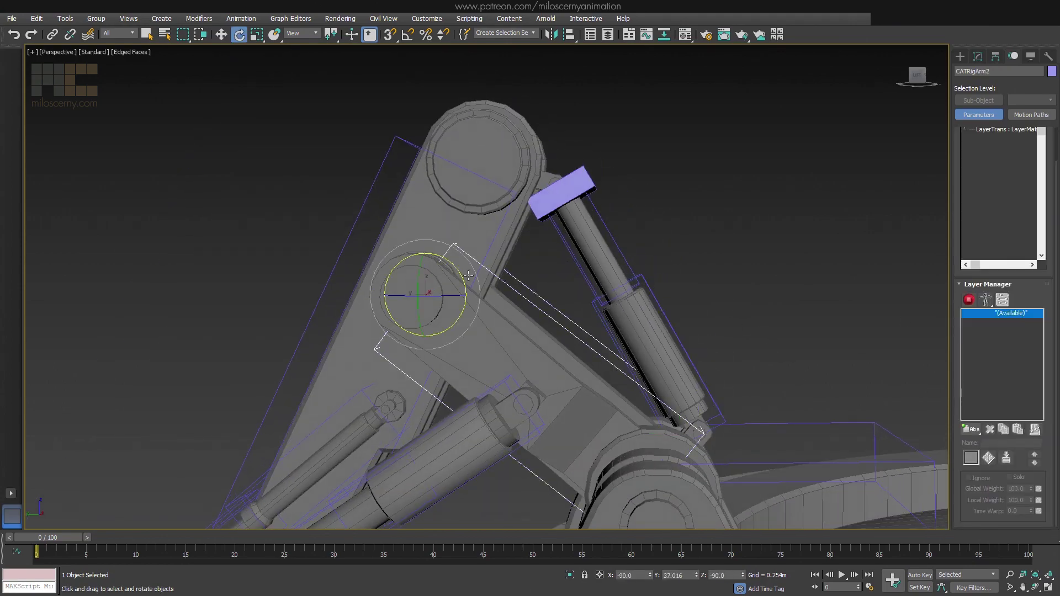
{"action": "left_click_drag", "start_coordinate": [464, 279], "coordinate": [530, 246]}
{"action": "right_click", "coordinate": [530, 246]}
- Examine the lower pistons at the arm's base up close during animation playback
{"action": "left_click", "coordinate": [711, 239]}
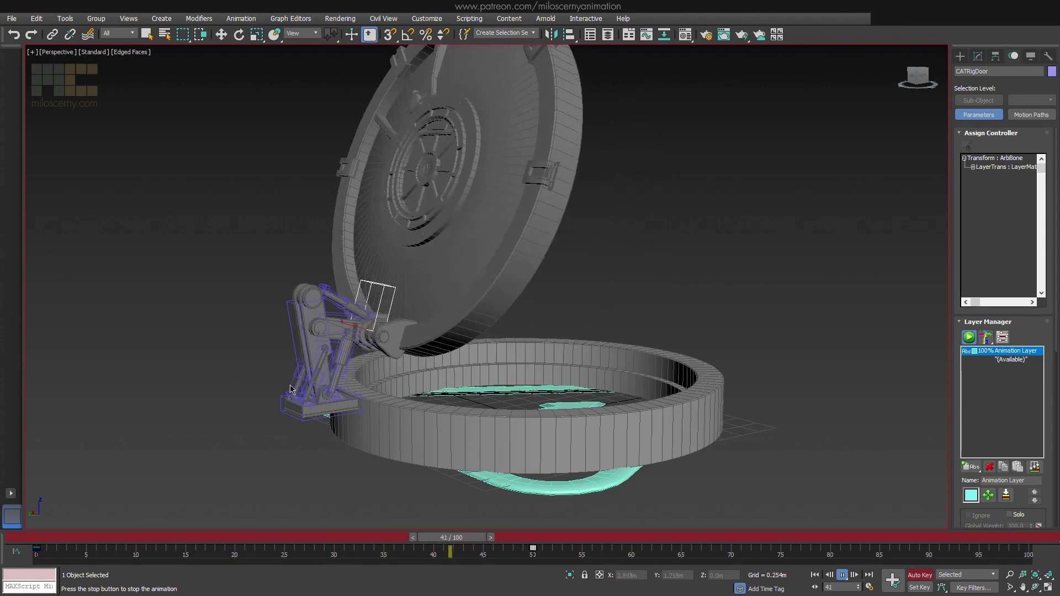
{"action": "scroll", "coordinate": [434, 316], "scroll_direction": "up", "scroll_amount": 8}
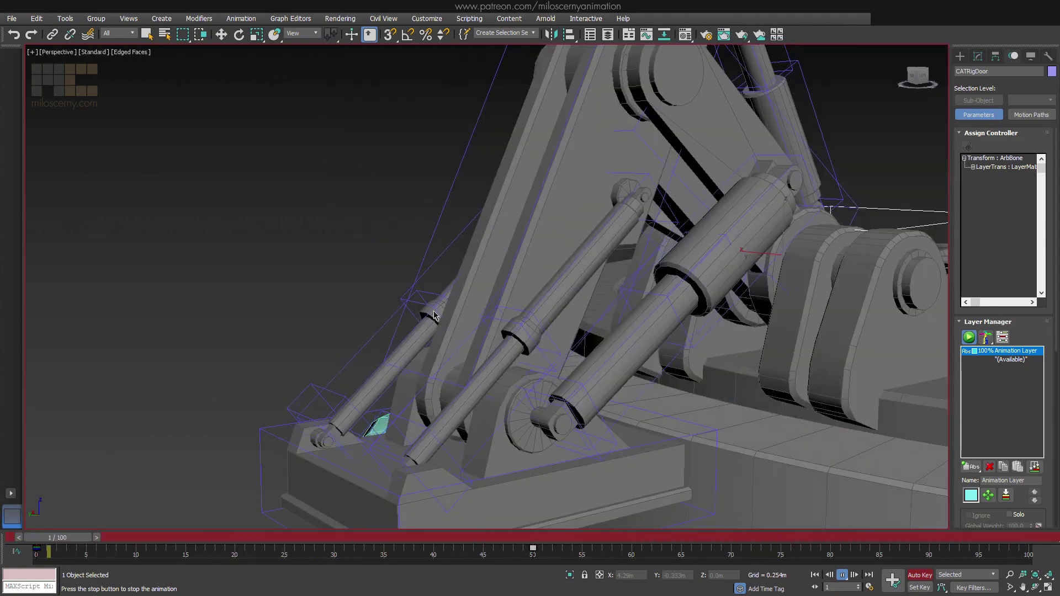